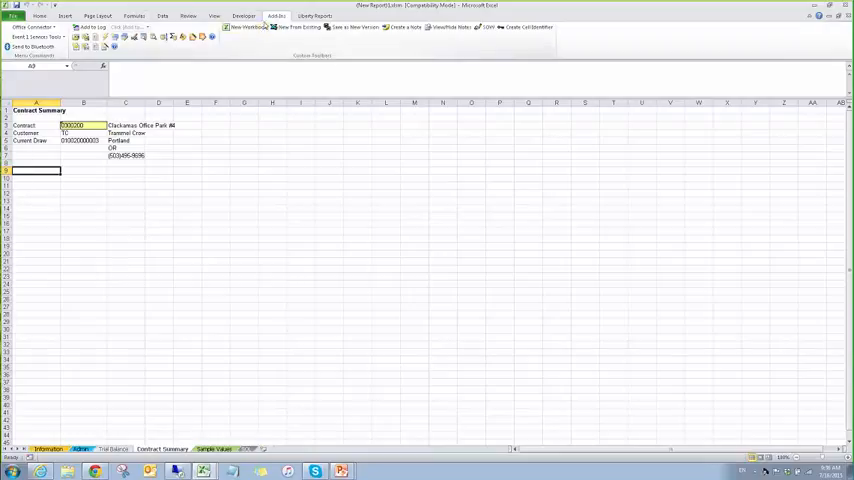
# Start a new query on the CN Contract item table returning Contract Item, Description and Original contract Total.
pyautogui.click(118, 37)
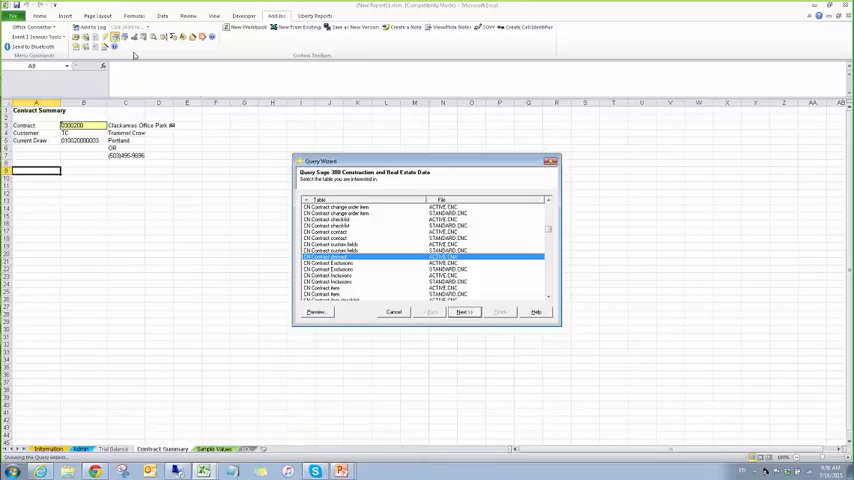
pyautogui.click(340, 288)
pyautogui.scroll(-3, 340, 288)
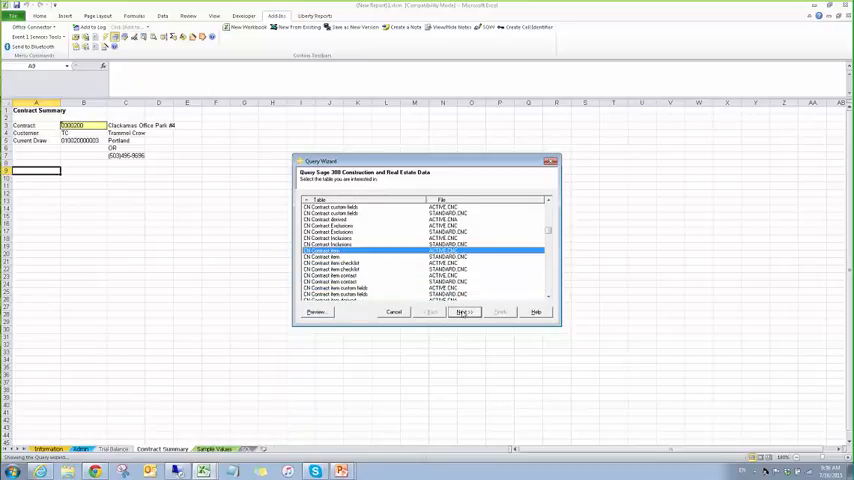
pyautogui.click(464, 312)
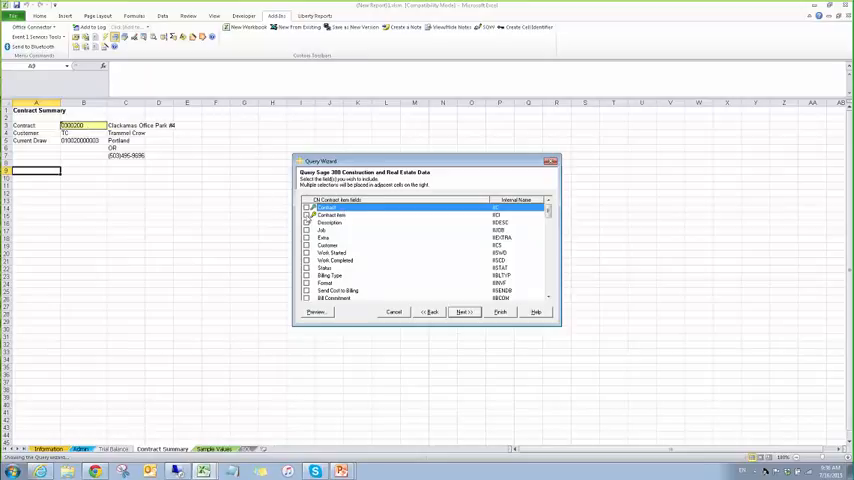
pyautogui.click(308, 215)
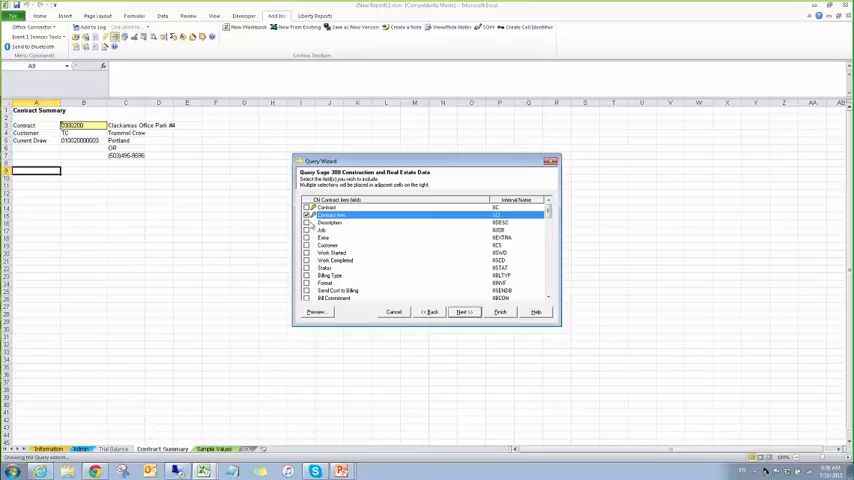
pyautogui.click(308, 222)
pyautogui.scroll(-3, 313, 253)
pyautogui.scroll(-3, 313, 253)
pyautogui.scroll(-3, 313, 253)
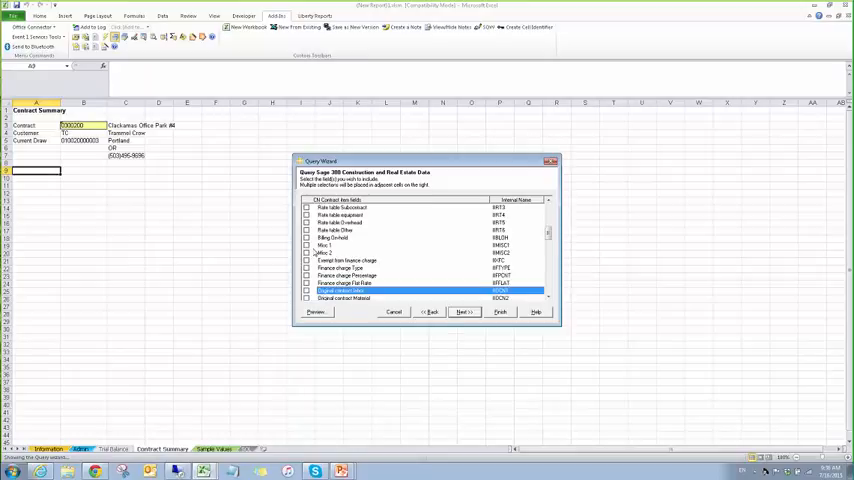
pyautogui.scroll(-3, 313, 253)
pyautogui.scroll(3, 408, 273)
pyautogui.scroll(-3, 408, 273)
pyautogui.scroll(-3, 408, 273)
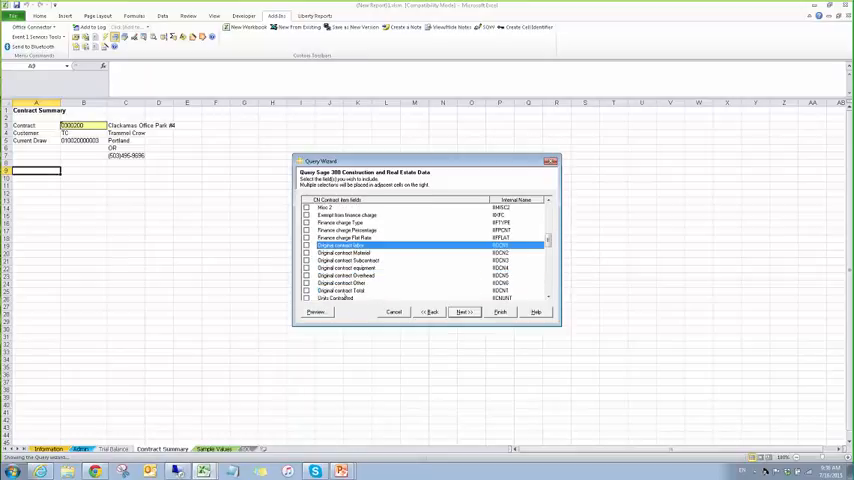
pyautogui.click(306, 290)
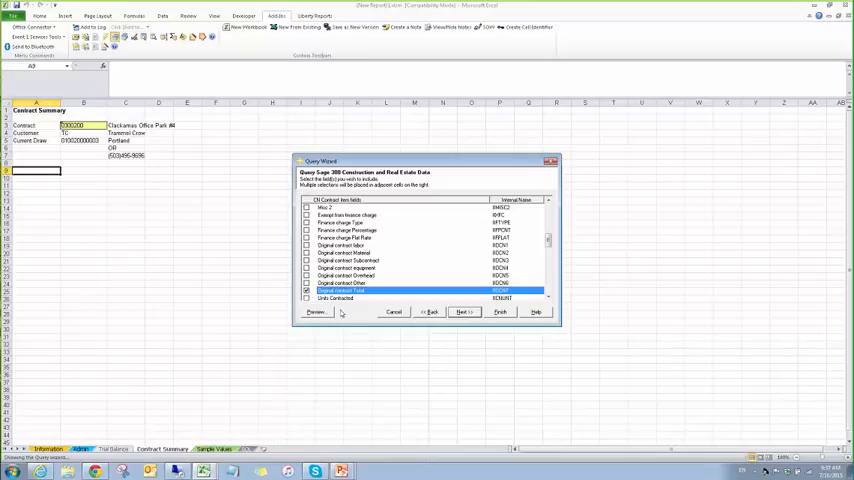
# Add the filter condition Contract Is the ContractID parameter and confirm it.
pyautogui.click(466, 312)
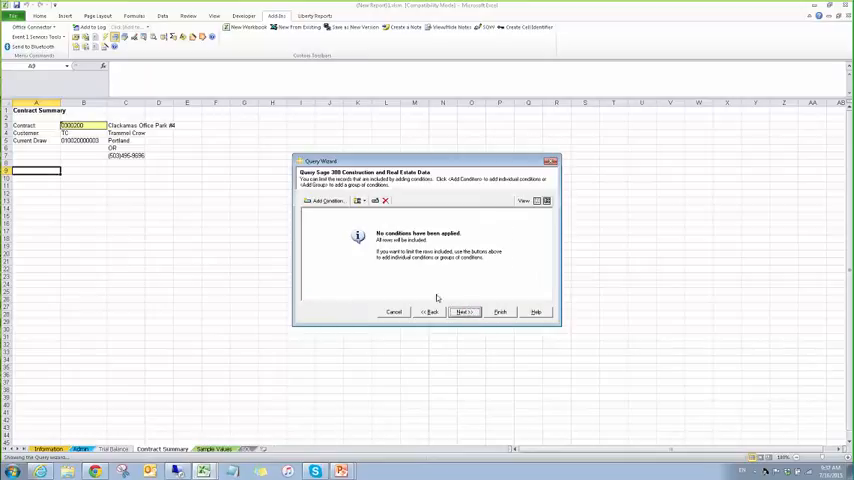
pyautogui.click(318, 188)
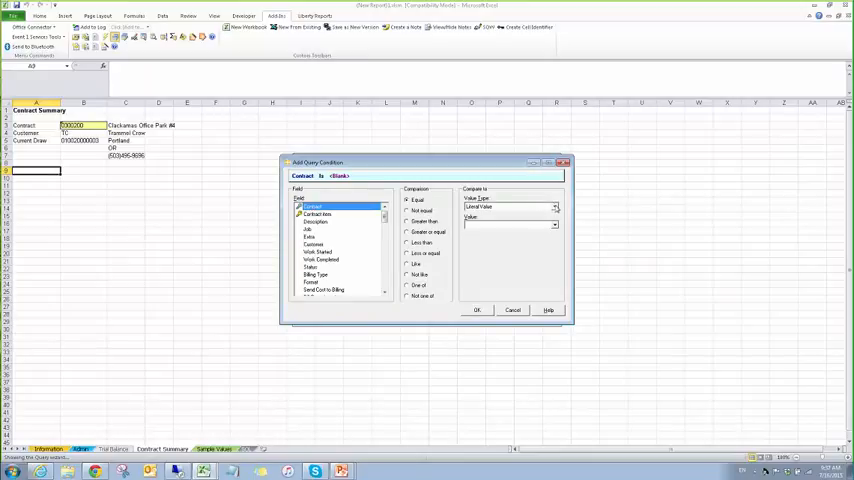
pyautogui.click(554, 207)
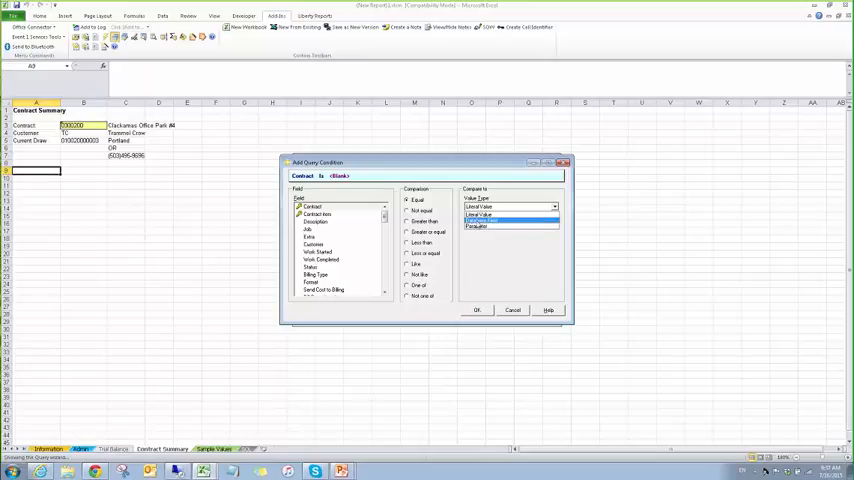
pyautogui.click(510, 220)
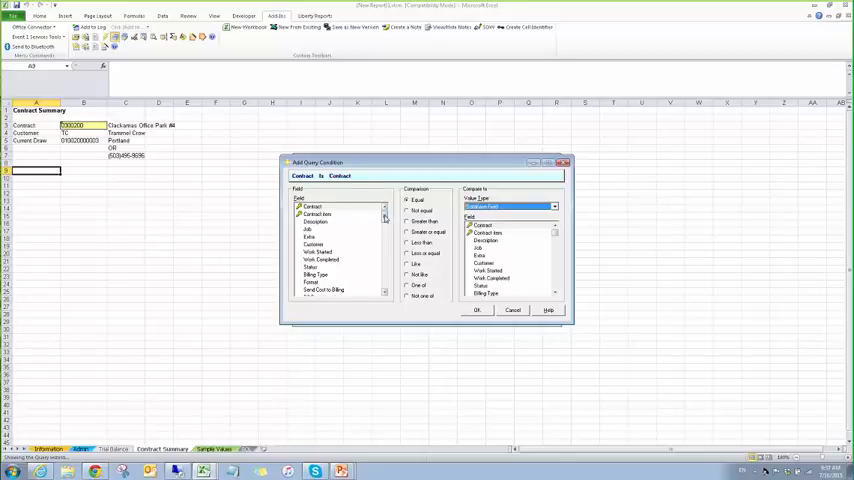
pyautogui.moveTo(385, 217); pyautogui.dragTo(385, 247)
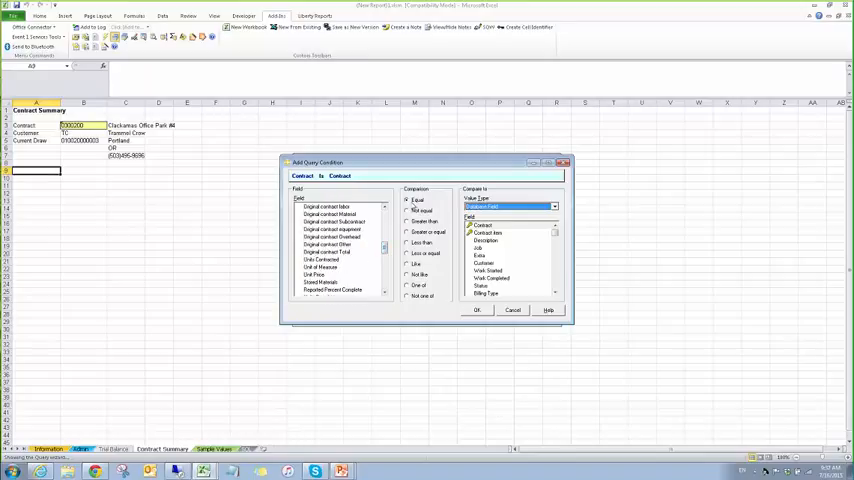
pyautogui.click(407, 210)
pyautogui.moveTo(556, 232); pyautogui.dragTo(557, 270)
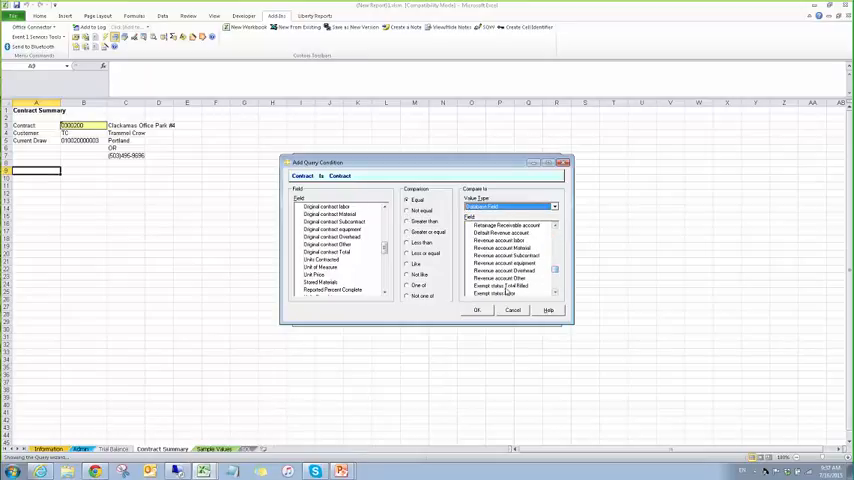
pyautogui.moveTo(557, 270); pyautogui.dragTo(557, 228)
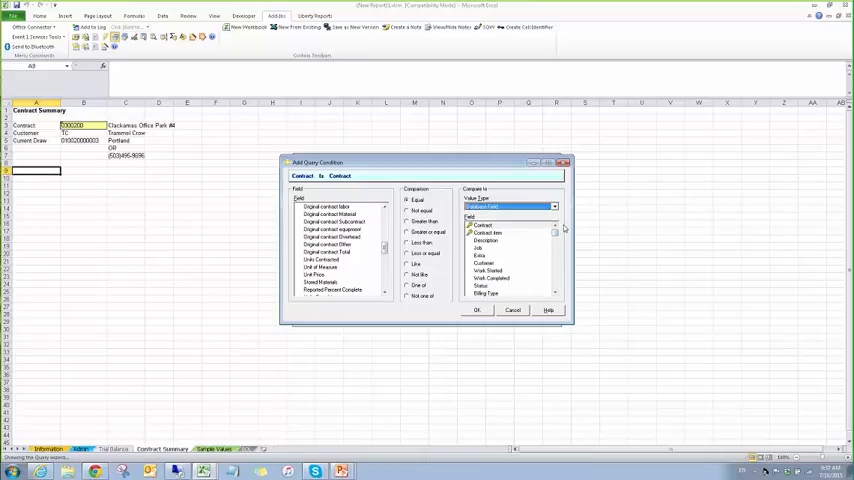
pyautogui.click(554, 206)
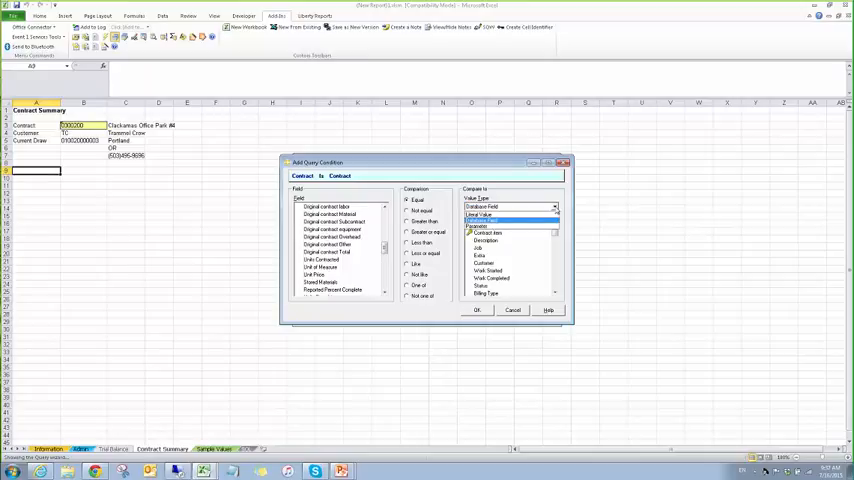
pyautogui.click(508, 227)
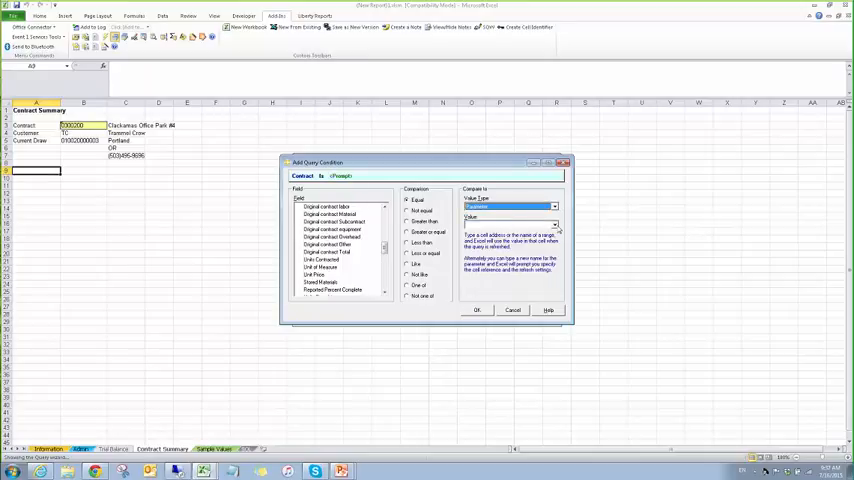
pyautogui.click(554, 224)
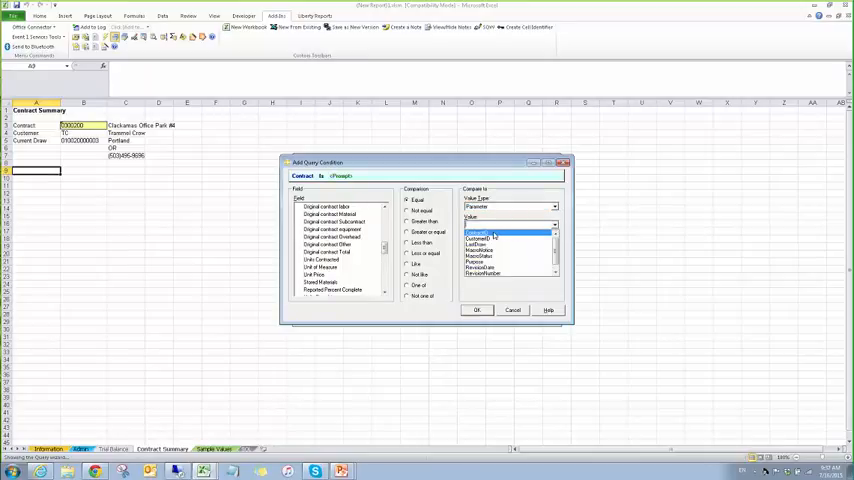
pyautogui.click(508, 234)
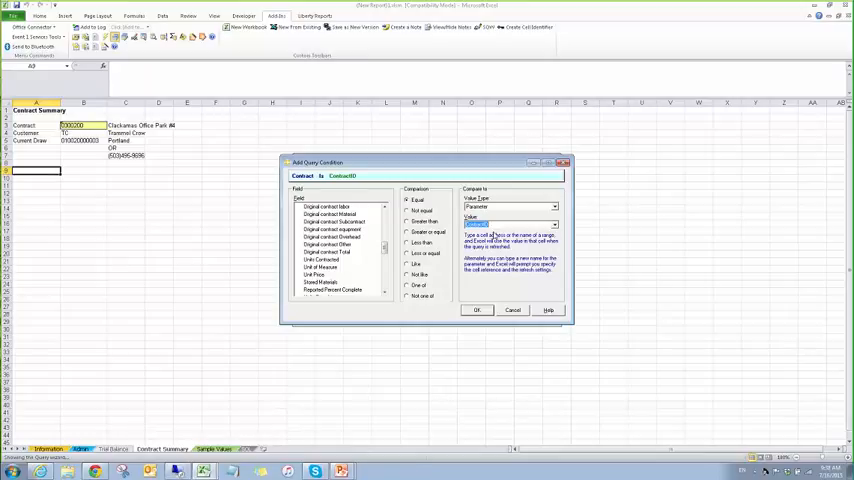
pyautogui.click(475, 309)
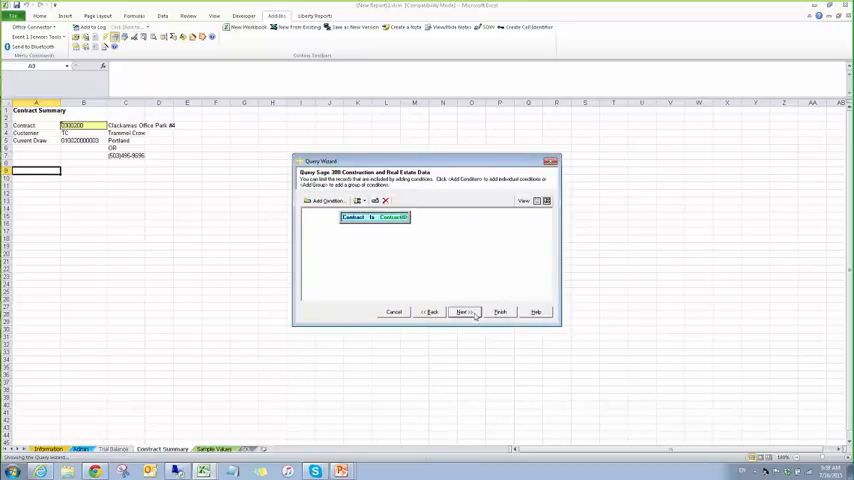
# Finish the query so the contract items, descriptions and totals land on the sheet at A9.
pyautogui.click(465, 312)
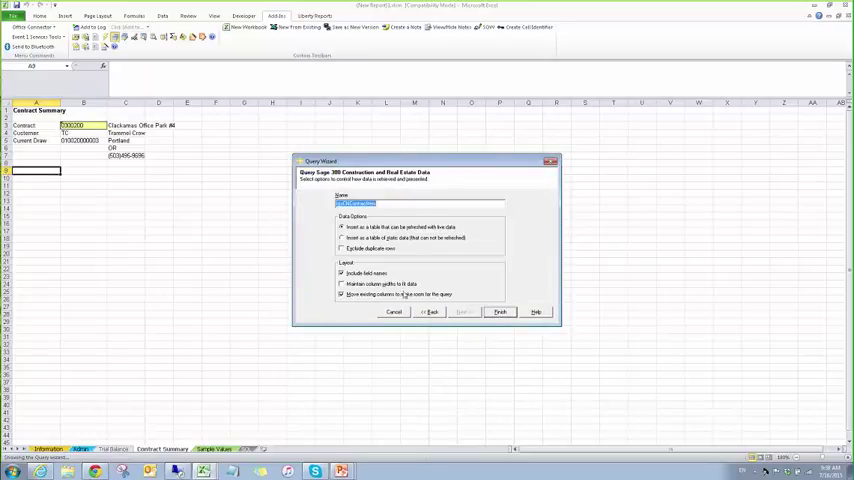
pyautogui.click(499, 313)
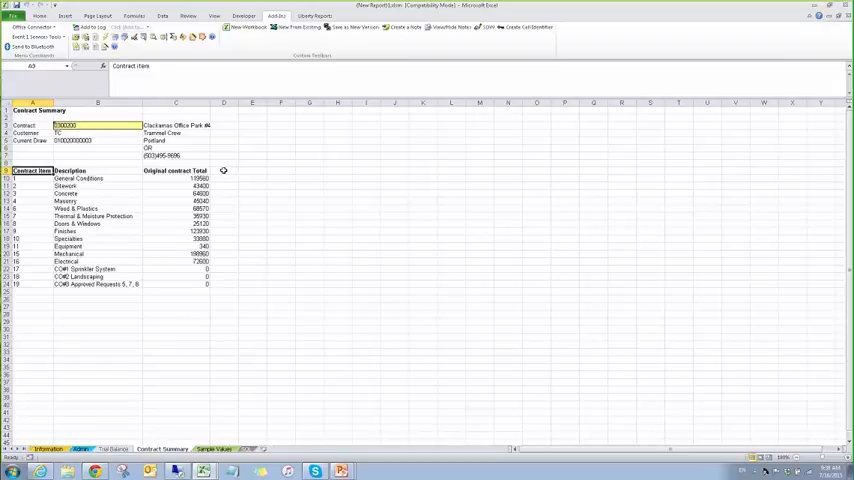
# Enter headings Approved Changes, Revised Contract, Billed to Date and Paid to Date across D9:G9.
pyautogui.click(223, 171)
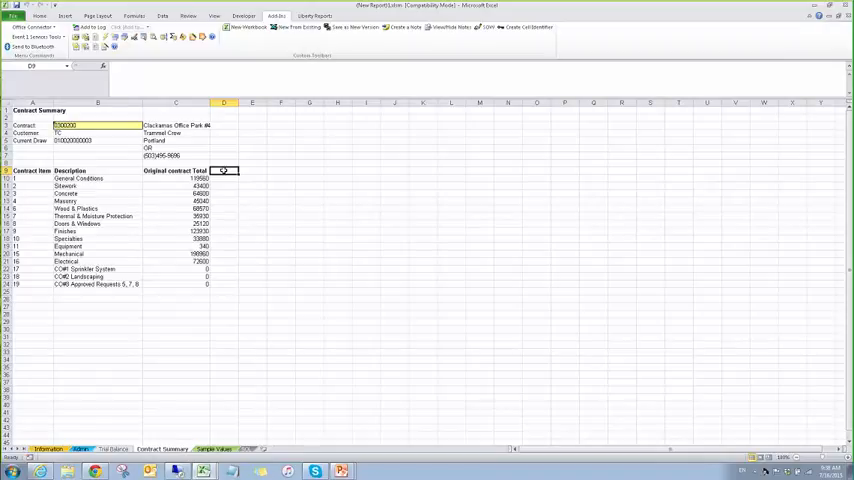
pyautogui.write('Approved')
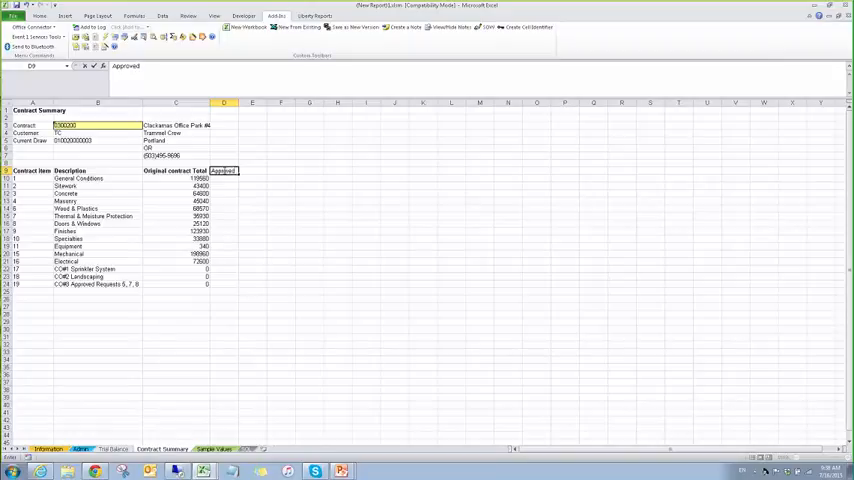
pyautogui.write(' Changes')
pyautogui.press('Tab')
pyautogui.write('Re')
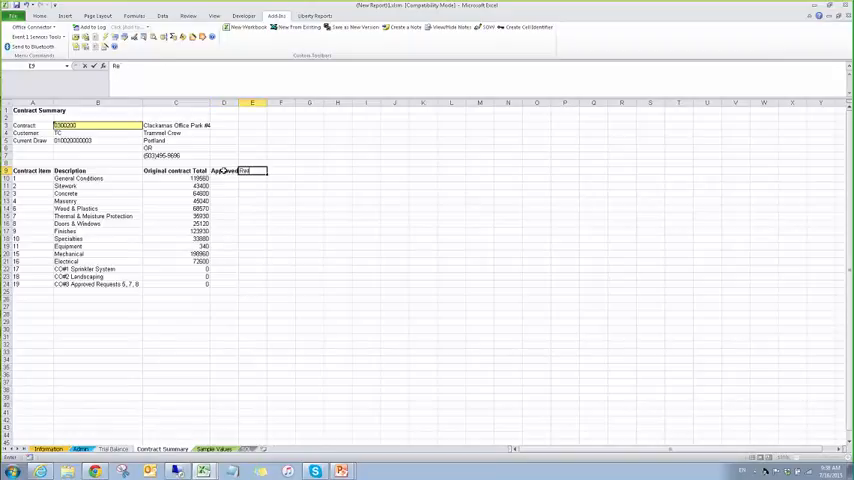
pyautogui.write('fused Contract')
pyautogui.press('Tab')
pyautogui.write('Billed to Date')
pyautogui.press('Tab')
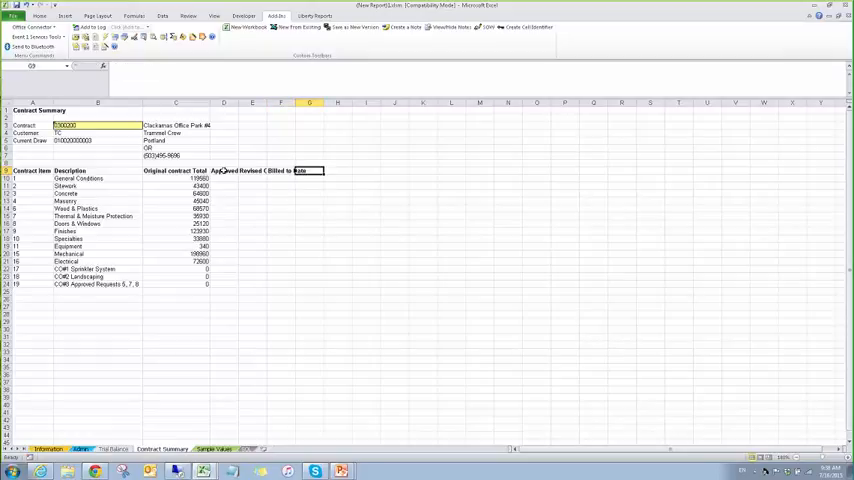
pyautogui.write('Paid to Date')
pyautogui.click(223, 177)
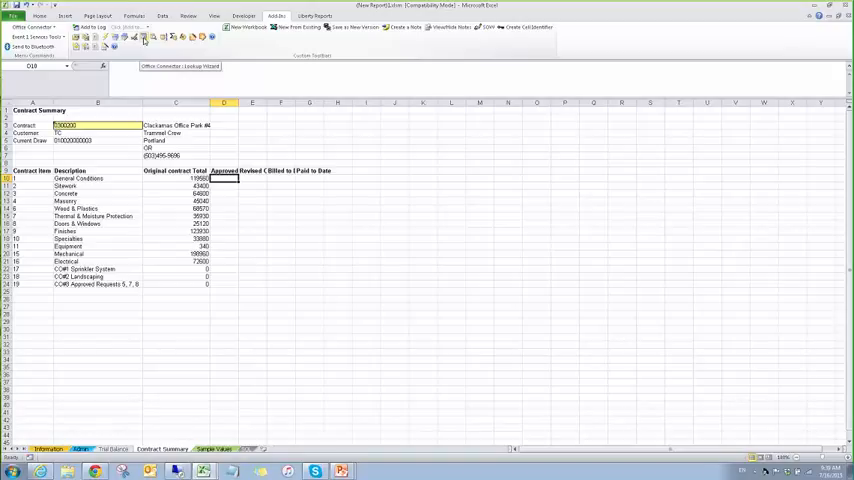
# Start a lookup on the CN Contract item derived table keyed by ContractID and cell A10.
pyautogui.click(145, 39)
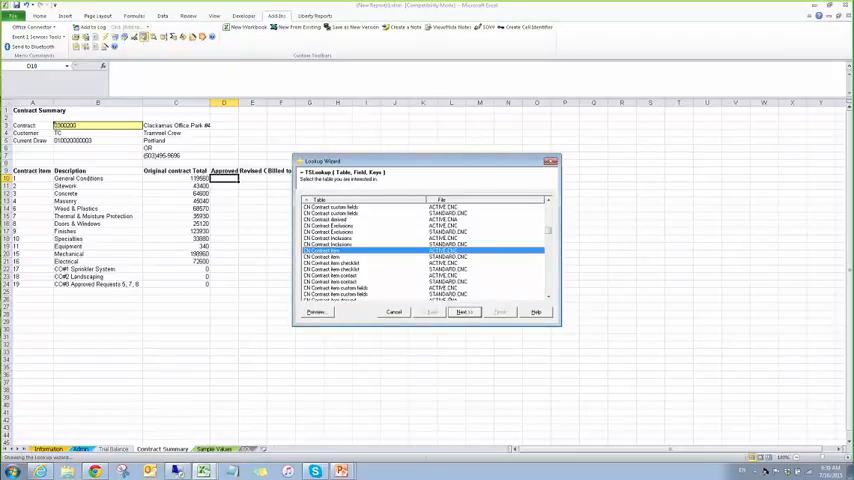
pyautogui.click(464, 312)
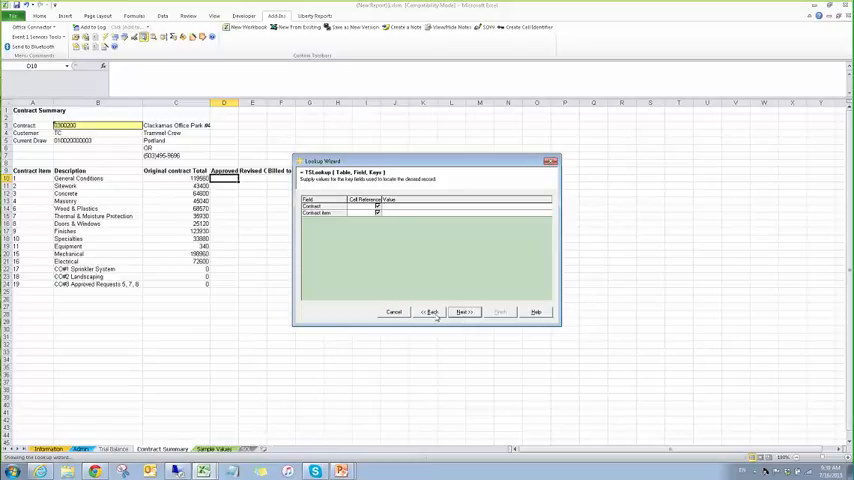
pyautogui.click(432, 312)
pyautogui.scroll(-3, 368, 243)
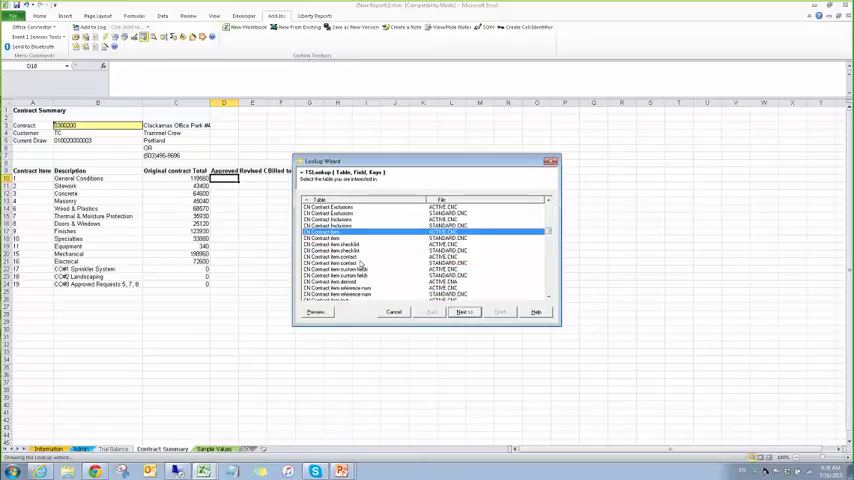
pyautogui.click(345, 275)
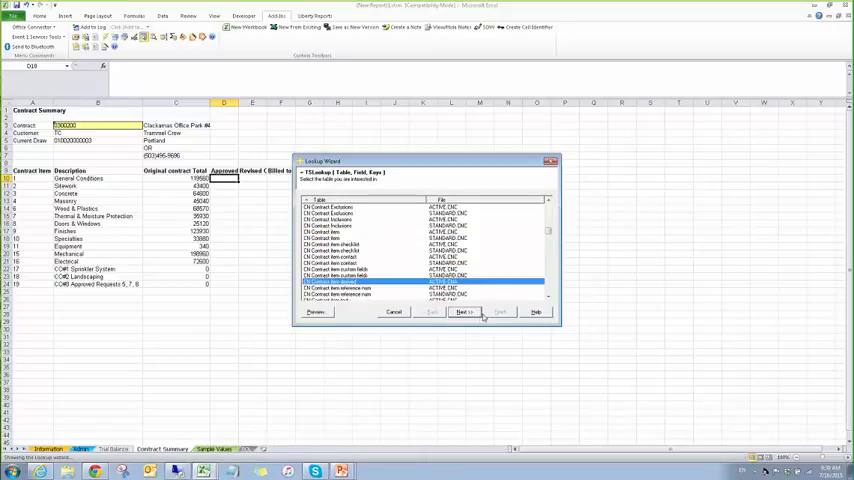
pyautogui.click(464, 312)
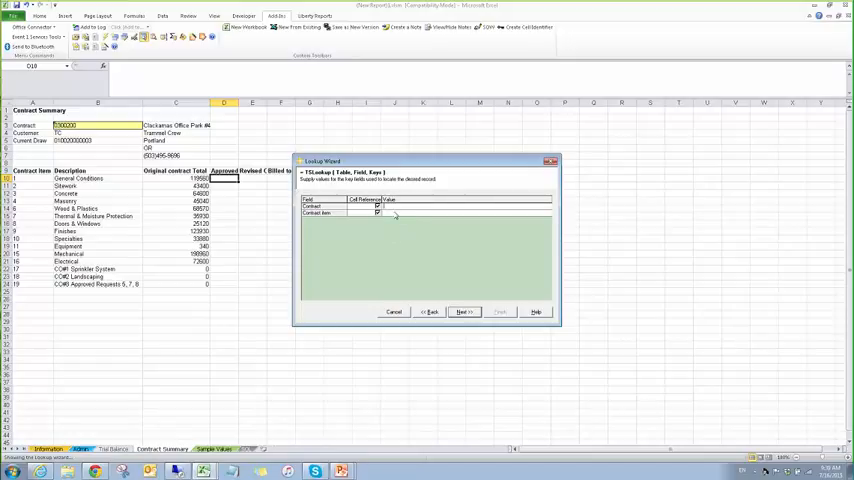
pyautogui.click(393, 205)
pyautogui.write('ContractID')
pyautogui.press('Tab')
pyautogui.write('A10')
pyautogui.click(463, 312)
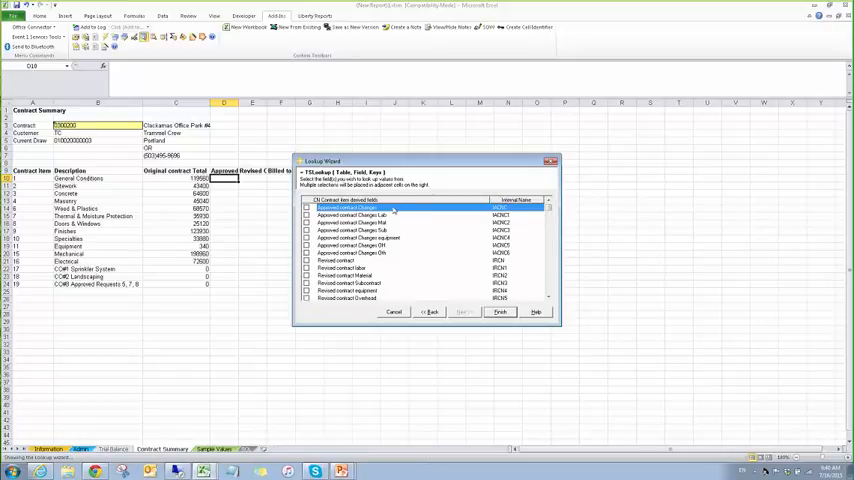
# Return Approved changes, Revised contract, Total Billed and Cash receipt into row 10 and finish.
pyautogui.click(306, 207)
pyautogui.click(306, 268)
pyautogui.click(306, 261)
pyautogui.scroll(-2, 400, 250)
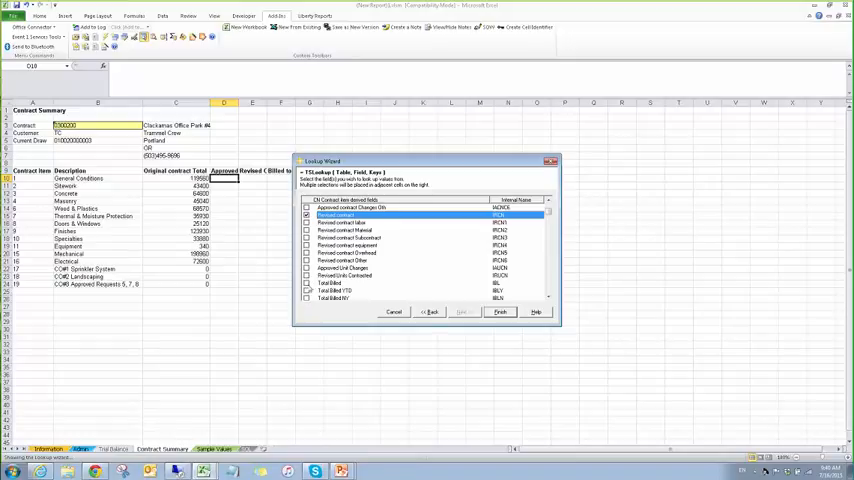
pyautogui.click(306, 283)
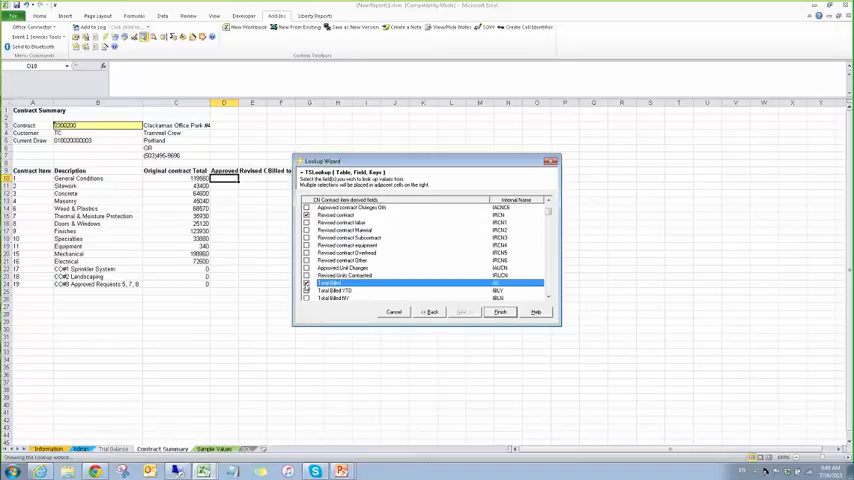
pyautogui.scroll(-3, 400, 250)
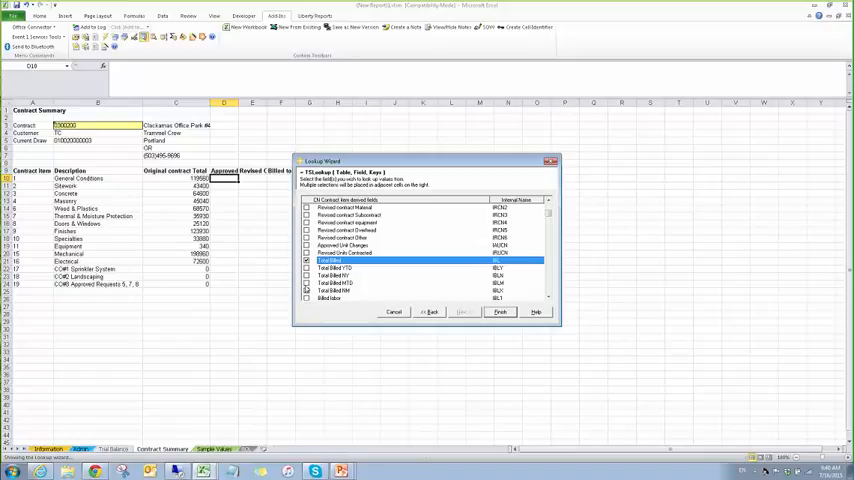
pyautogui.scroll(-3, 400, 250)
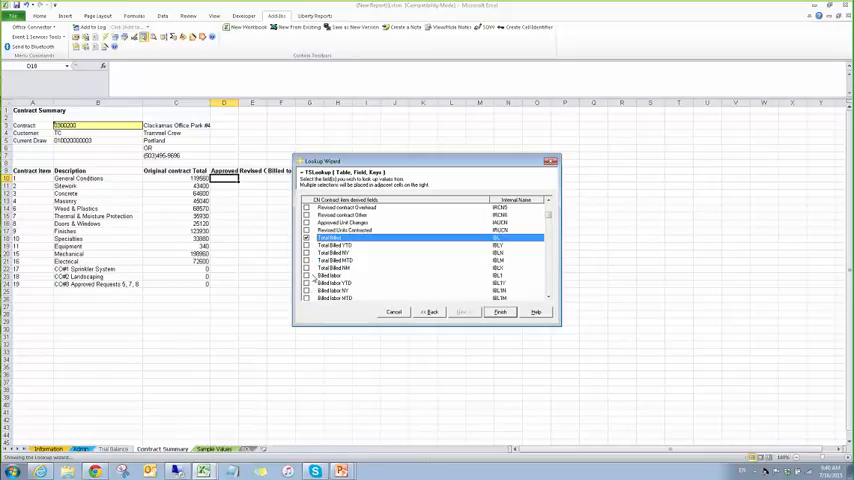
pyautogui.scroll(-3, 313, 276)
pyautogui.scroll(-3, 313, 276)
pyautogui.scroll(-3, 313, 276)
pyautogui.scroll(-3, 313, 276)
pyautogui.scroll(-3, 313, 276)
pyautogui.scroll(-2, 313, 276)
pyautogui.scroll(-2, 313, 276)
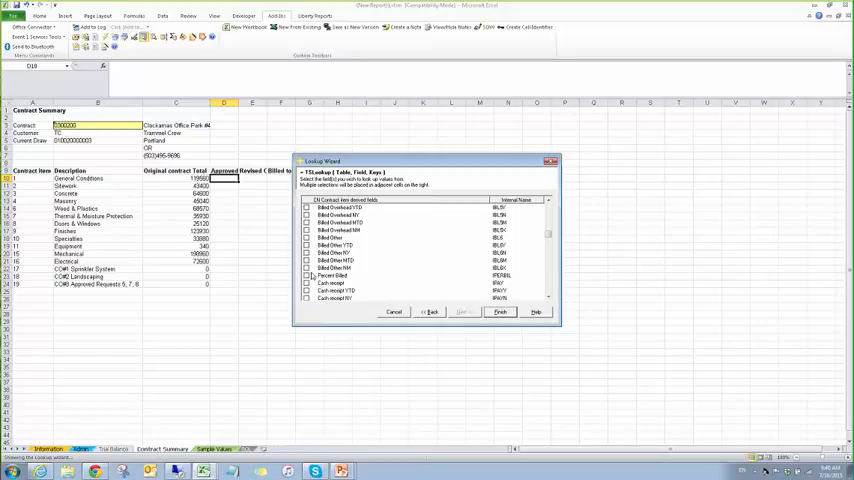
pyautogui.click(307, 284)
pyautogui.scroll(-3, 420, 278)
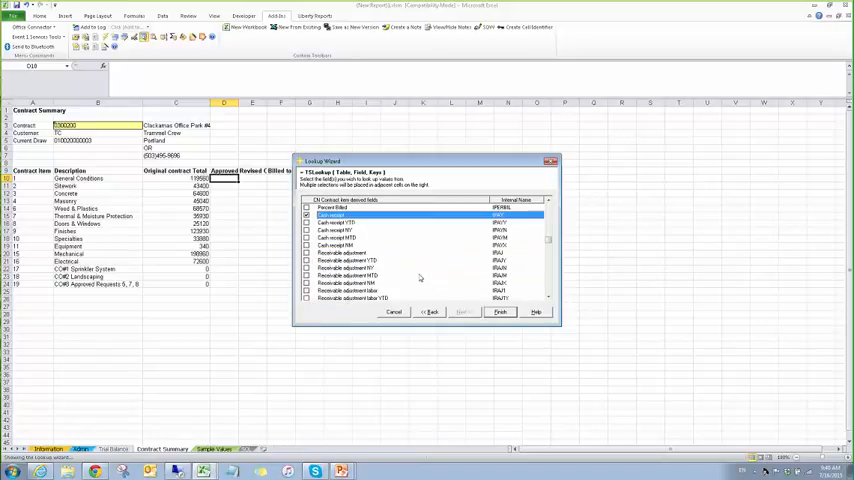
pyautogui.scroll(-3, 420, 278)
pyautogui.scroll(-3, 420, 278)
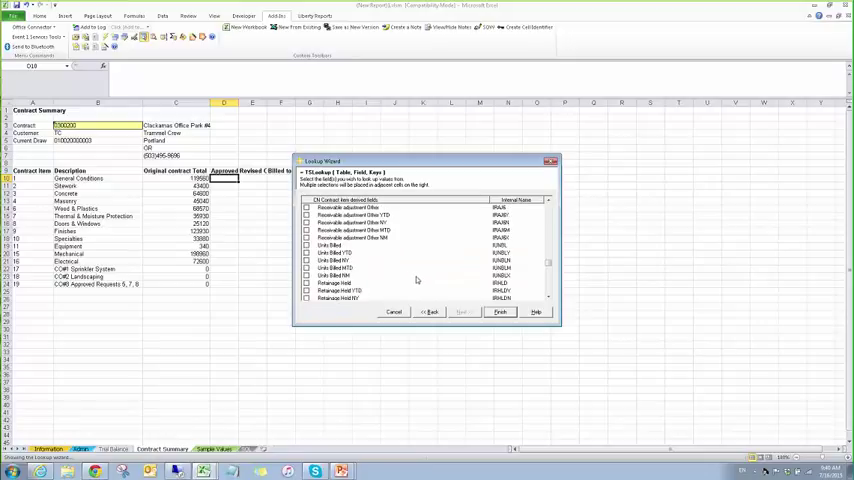
pyautogui.click(500, 312)
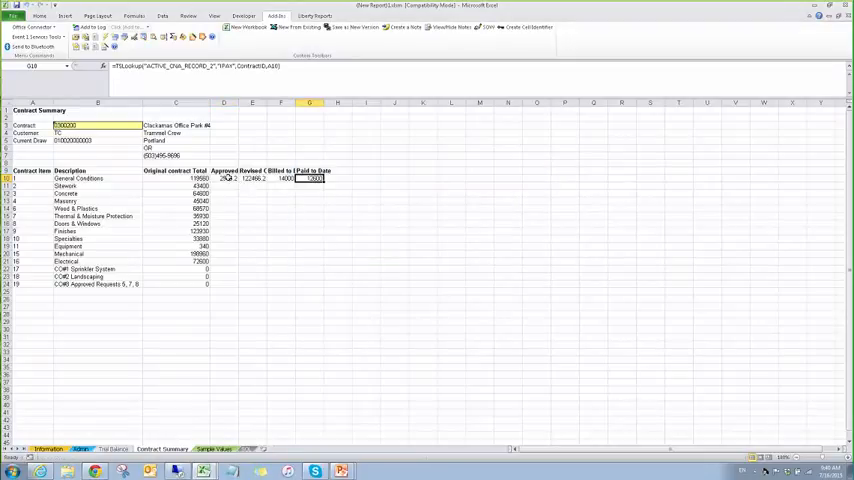
# Fill the D10:G10 lookup formulas down through every contract item row.
pyautogui.moveTo(224, 178); pyautogui.dragTo(318, 179)
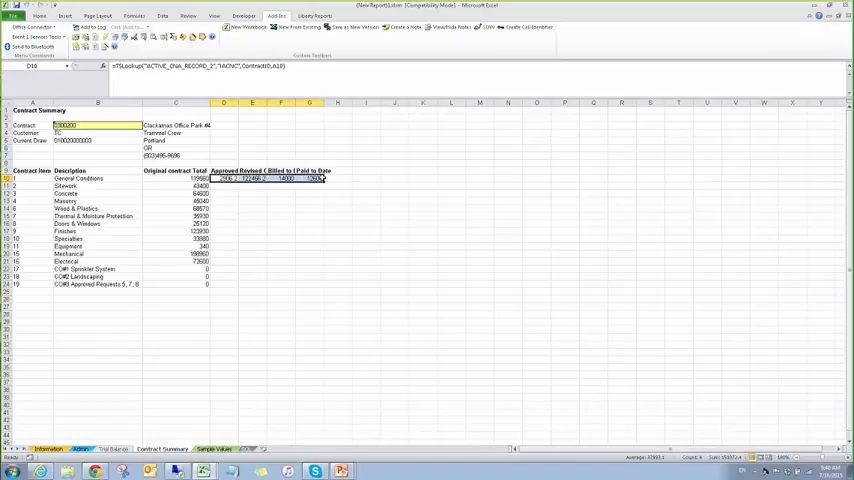
pyautogui.doubleClick(325, 182)
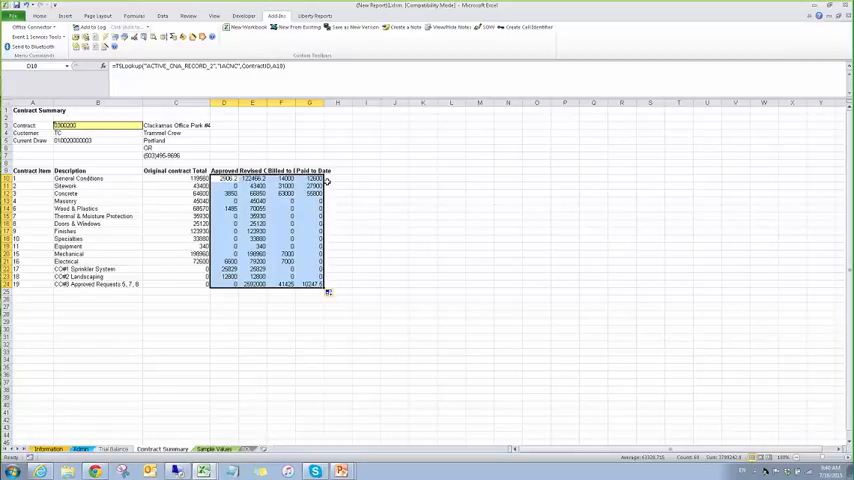
# Insert a blank column before Billed to Date and head it Current Billing in F9.
pyautogui.rightClick(279, 102)
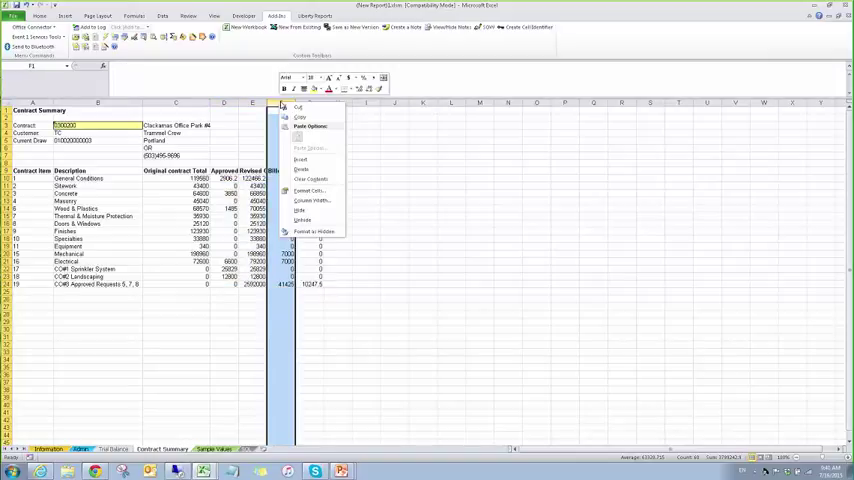
pyautogui.click(310, 155)
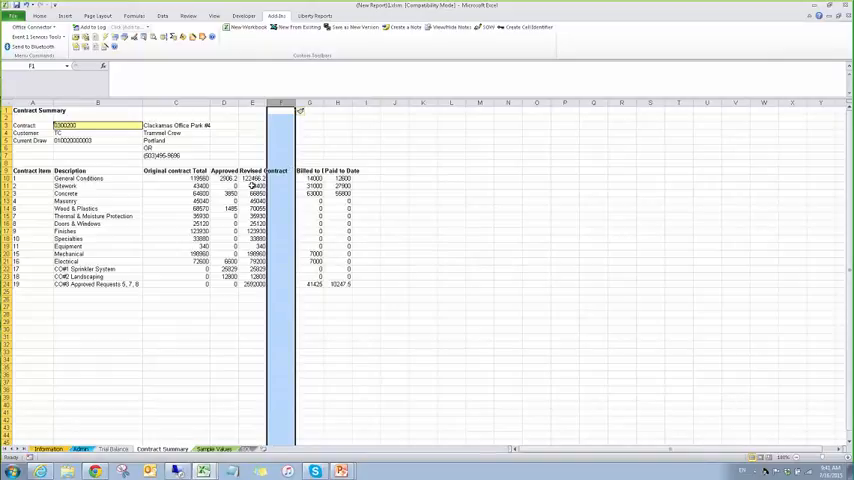
pyautogui.click(276, 171)
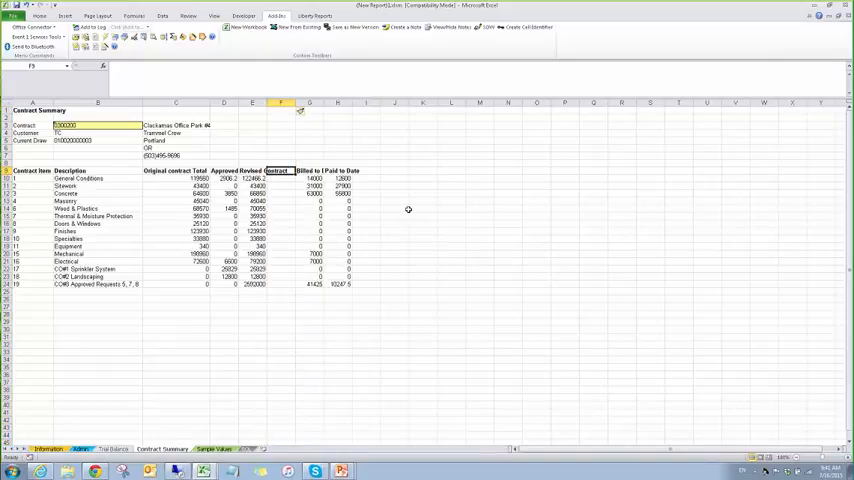
pyautogui.write('Current Billing')
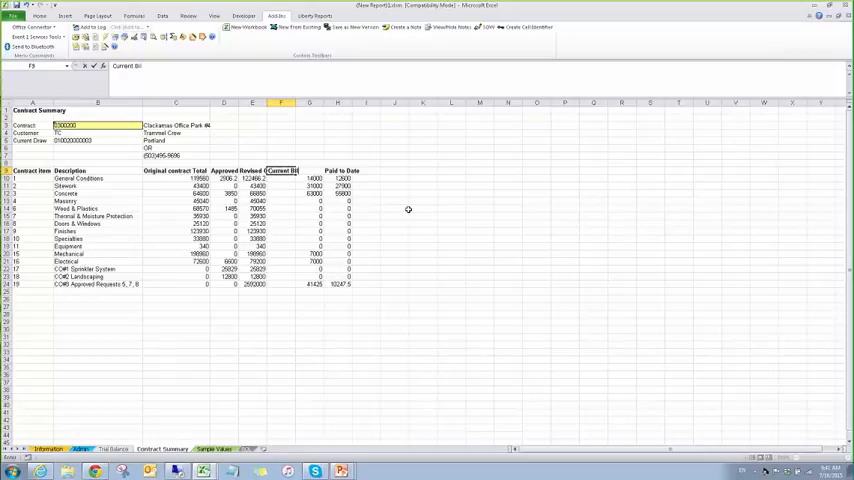
pyautogui.press('Return')
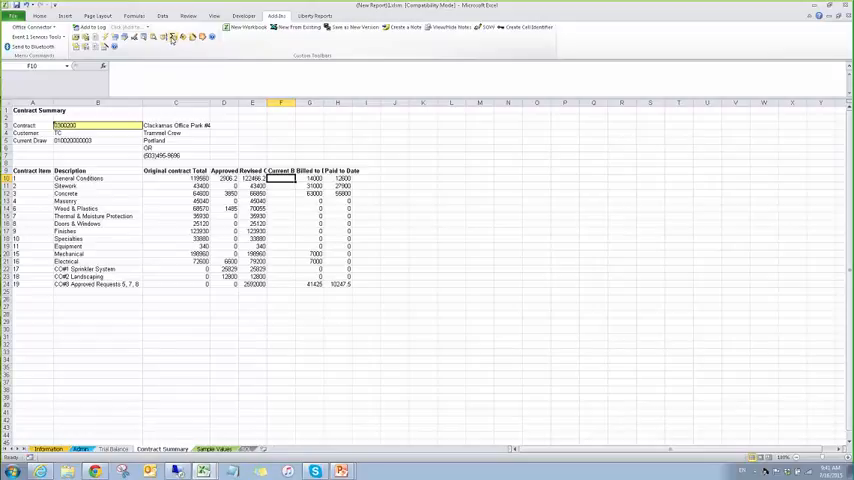
# Start a Sum Wizard lookup on the CN Transaction table and reach its field list.
pyautogui.click(172, 38)
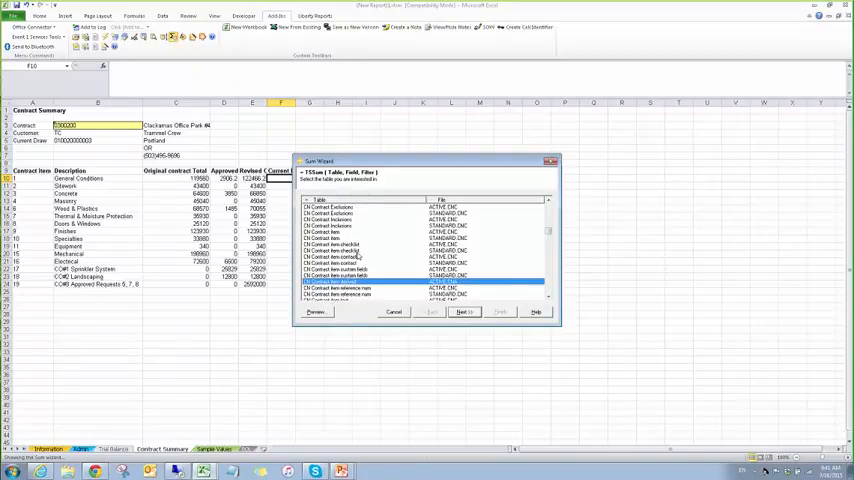
pyautogui.scroll(-3, 391, 266)
pyautogui.scroll(-3, 370, 268)
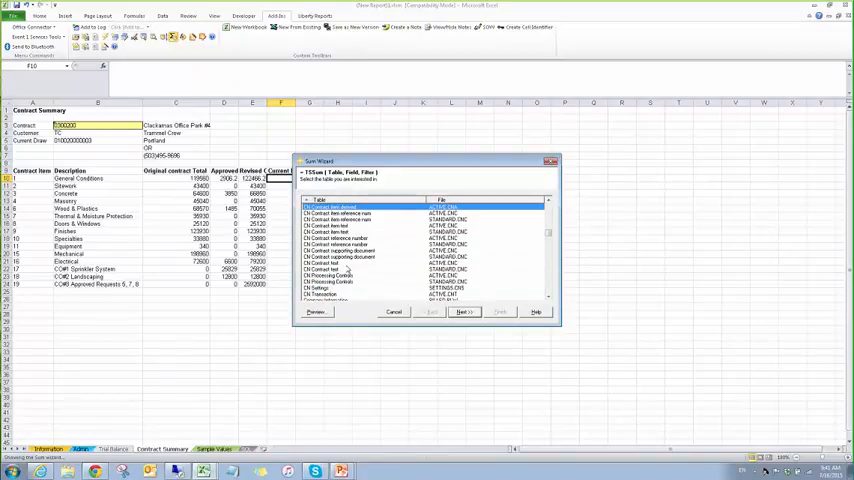
pyautogui.scroll(-3, 347, 270)
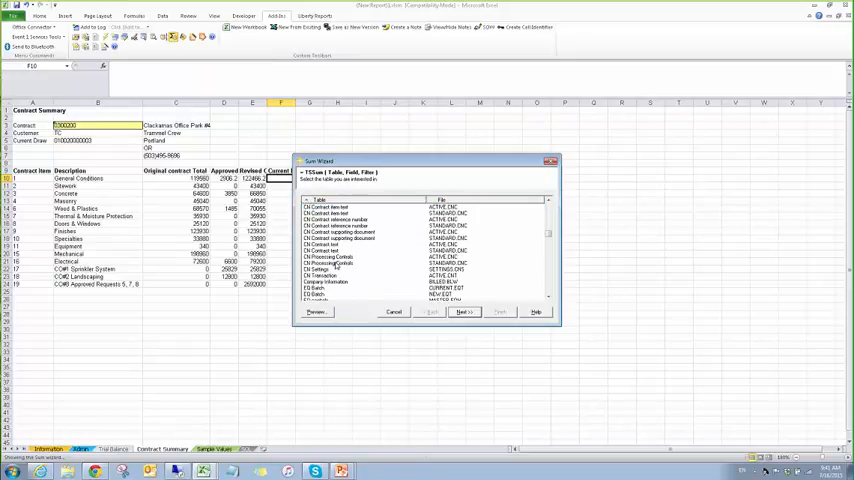
pyautogui.click(345, 276)
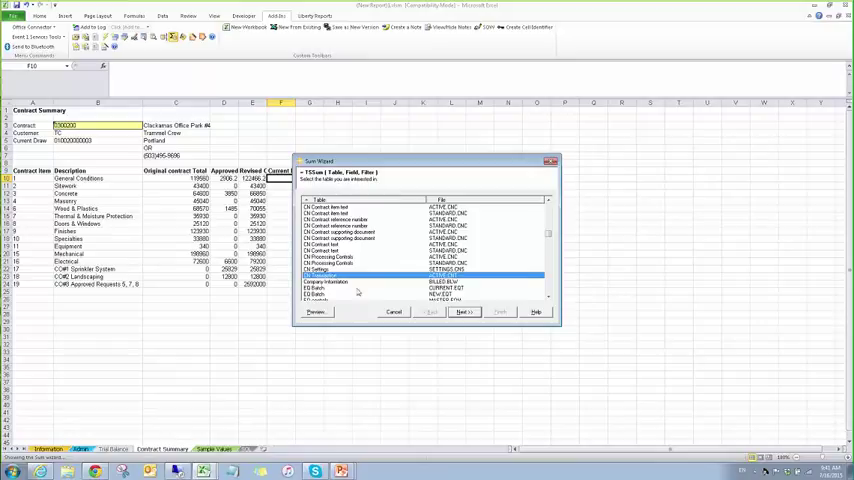
pyautogui.click(463, 311)
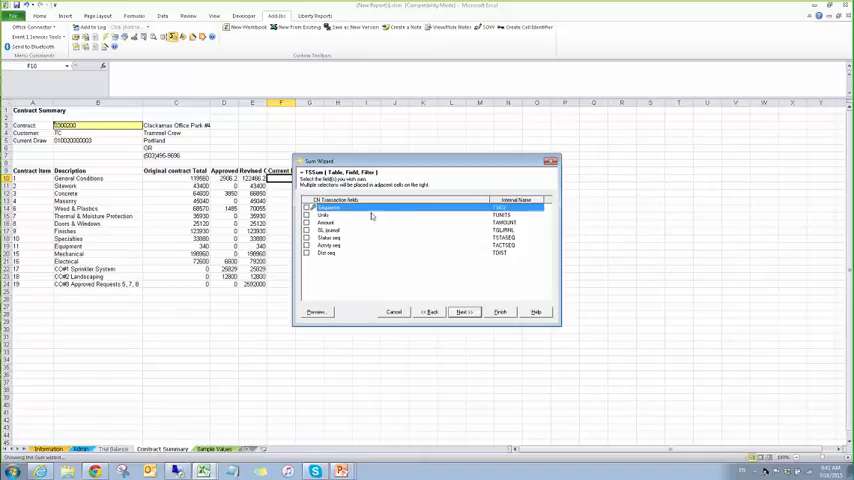
# Choose Amount as the field to sum and move on to the filter conditions.
pyautogui.click(333, 216)
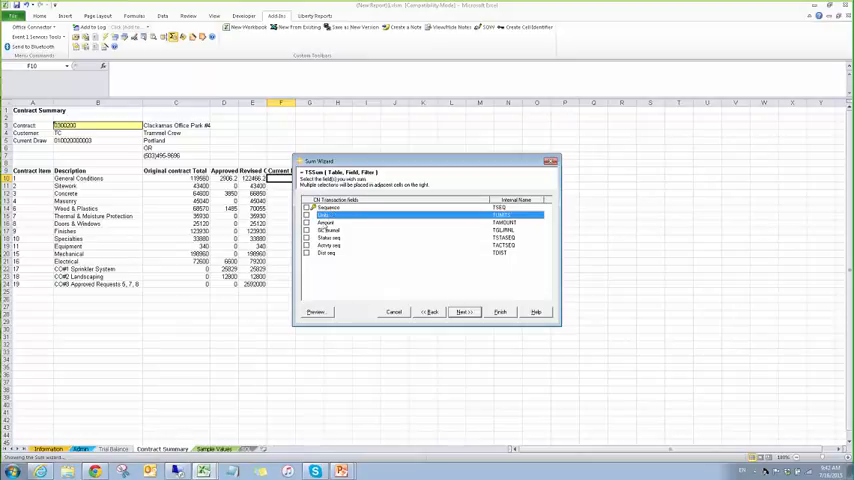
pyautogui.click(330, 222)
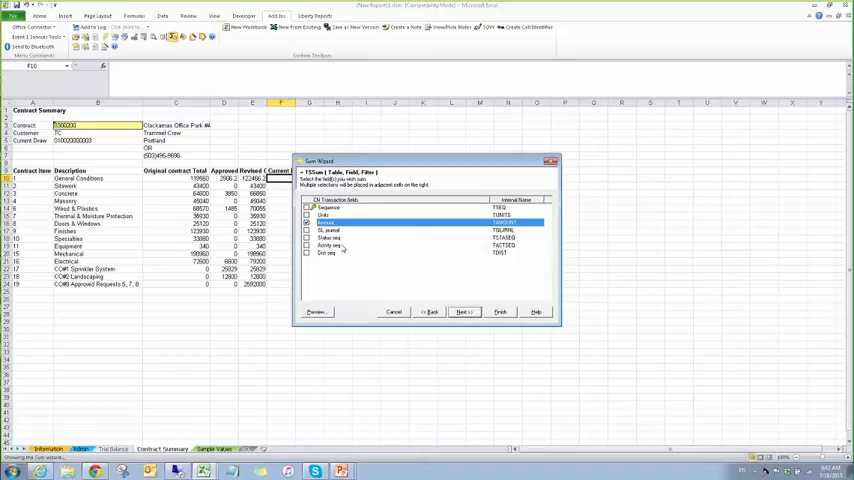
pyautogui.click(462, 313)
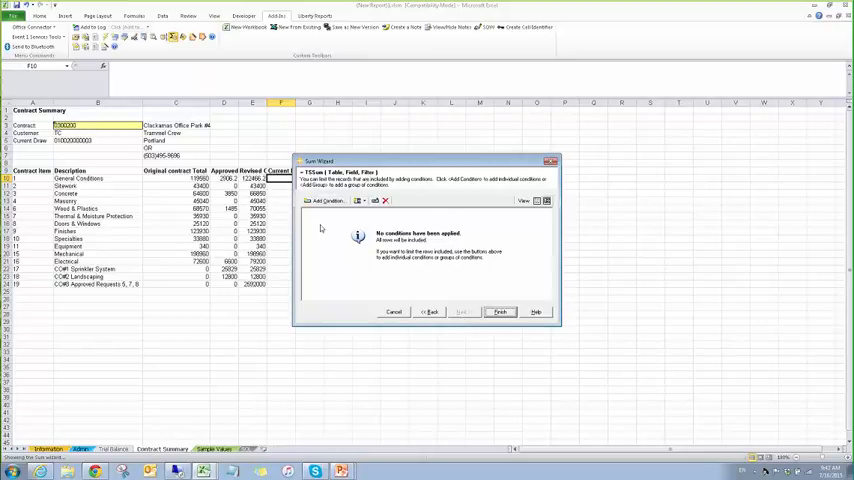
# Add the sum filter Contract Is the ContractID named range.
pyautogui.click(323, 200)
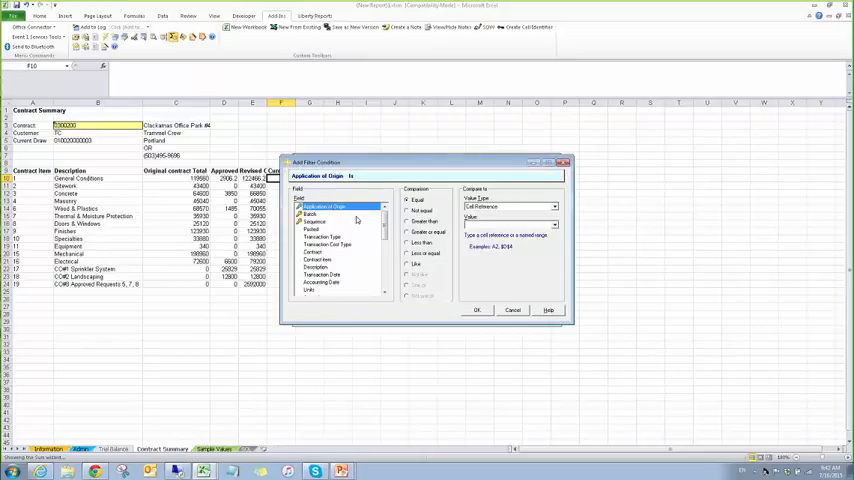
pyautogui.scroll(-6, 350, 250)
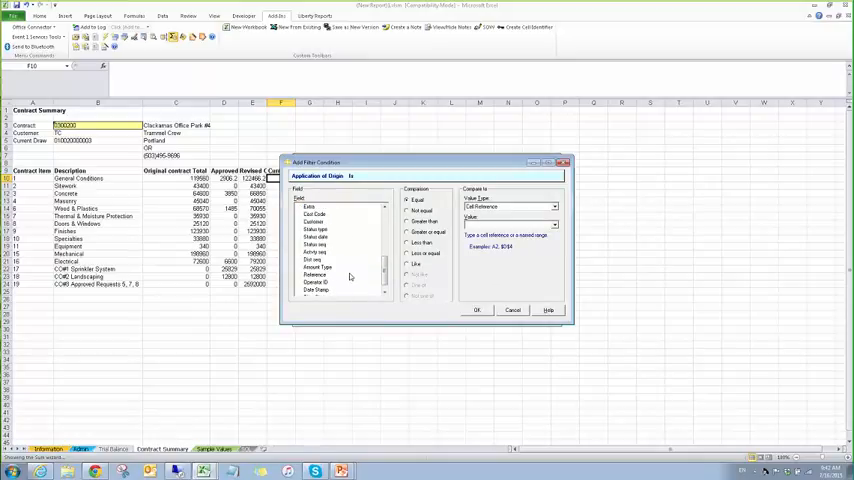
pyautogui.scroll(6, 350, 270)
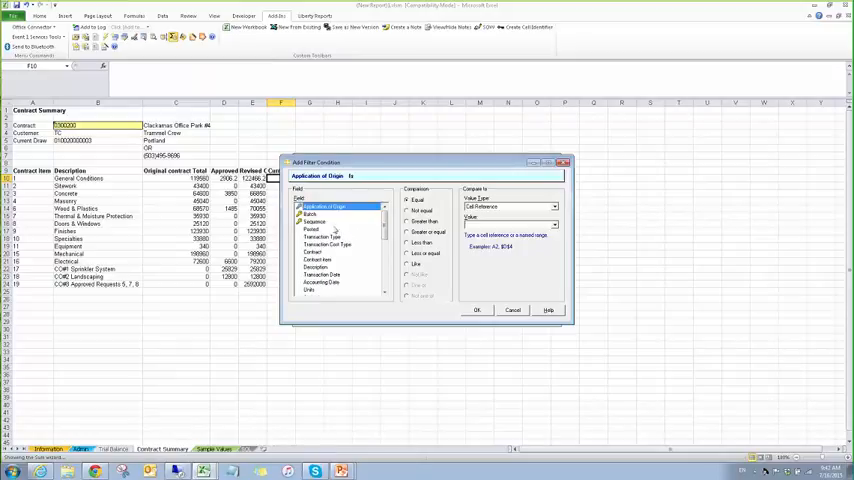
pyautogui.click(318, 252)
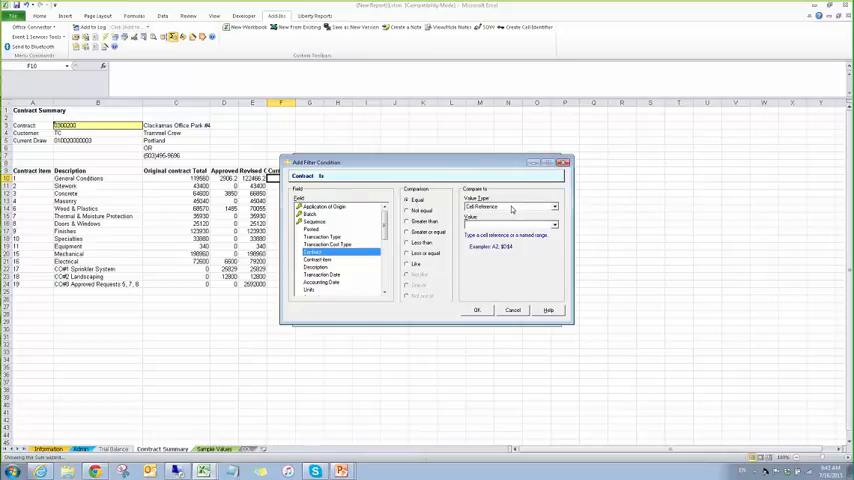
pyautogui.click(520, 224)
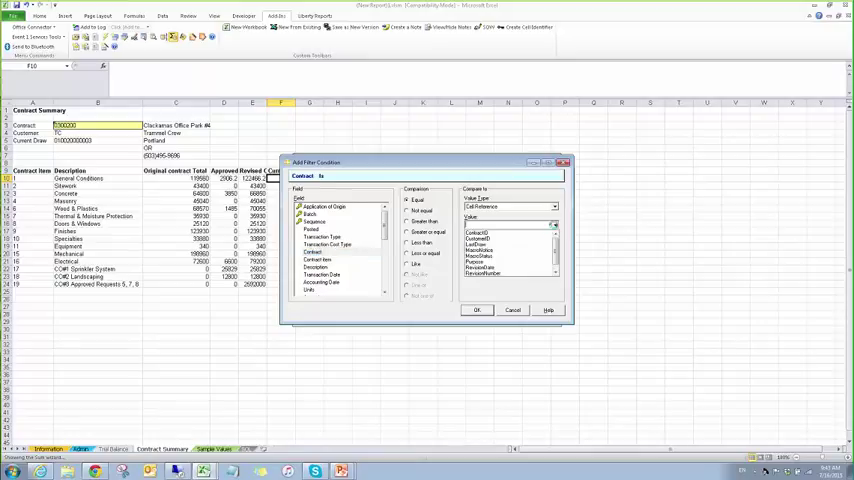
pyautogui.click(500, 233)
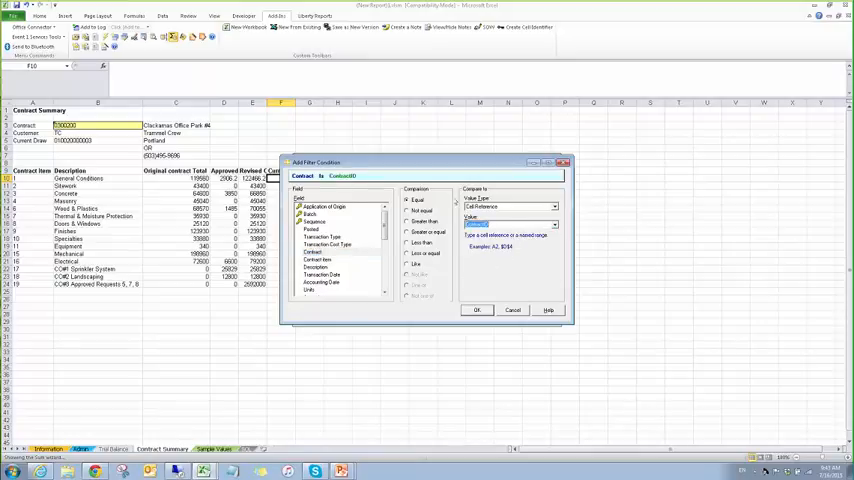
pyautogui.click(476, 310)
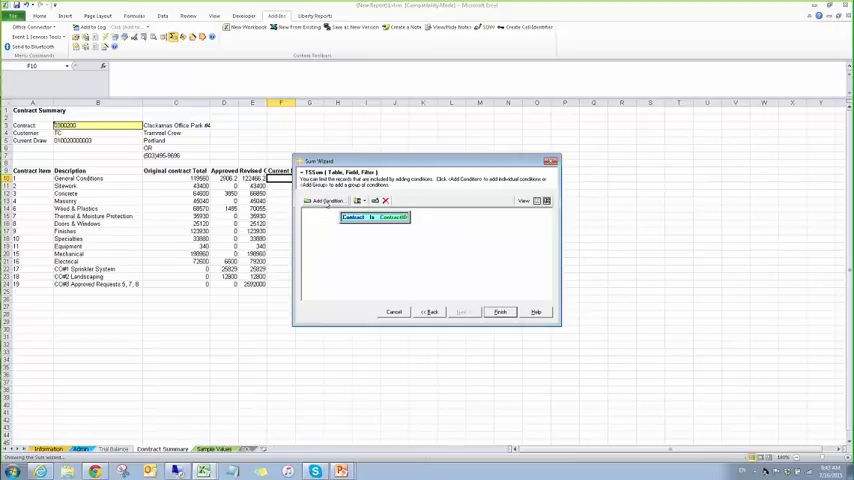
# Add the sum filter Contract item Is cell reference A10.
pyautogui.click(325, 201)
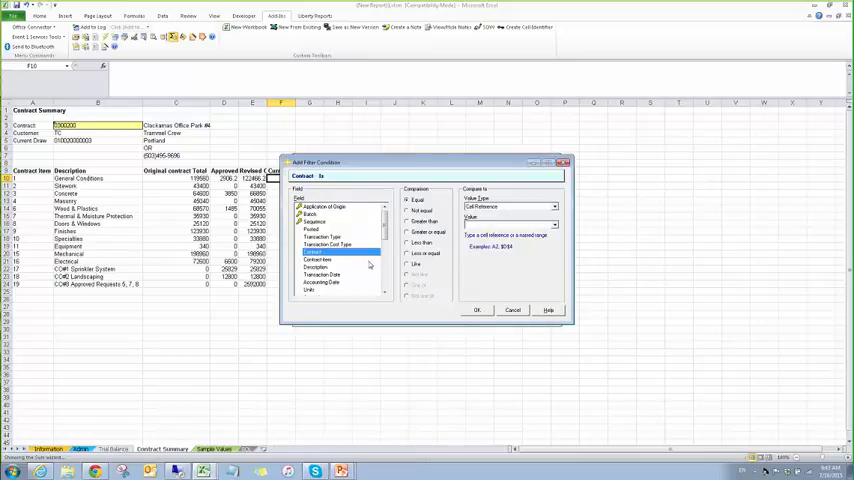
pyautogui.click(317, 260)
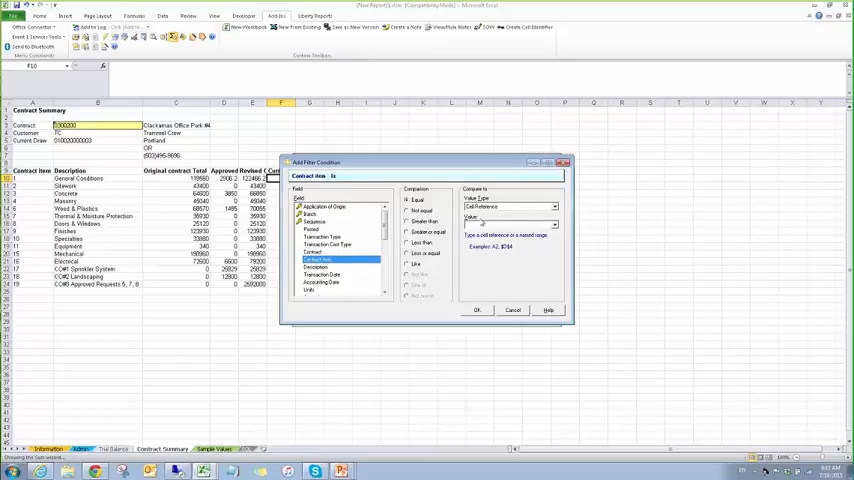
pyautogui.click(487, 223)
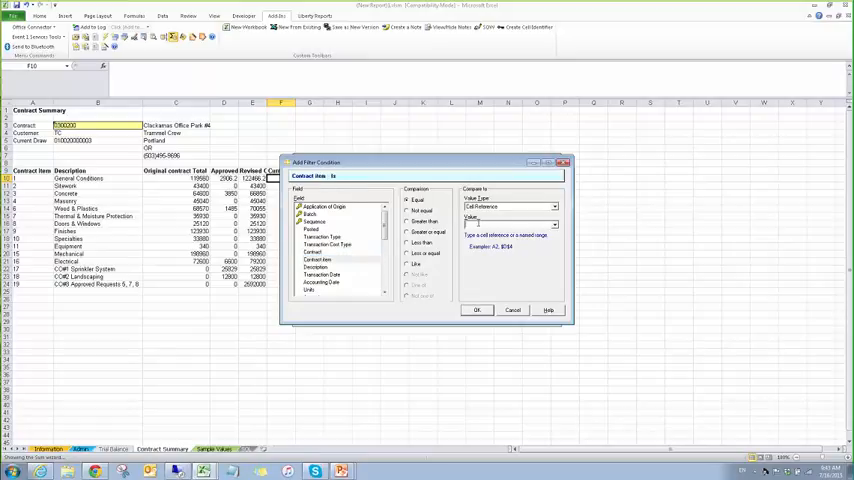
pyautogui.write('A10')
pyautogui.click(476, 309)
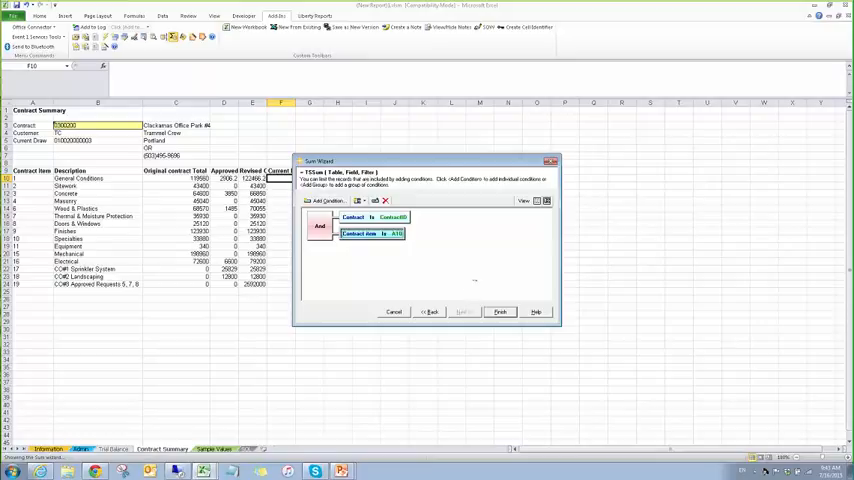
# Add the sum filter Draw Is the LastDraw named range.
pyautogui.click(320, 200)
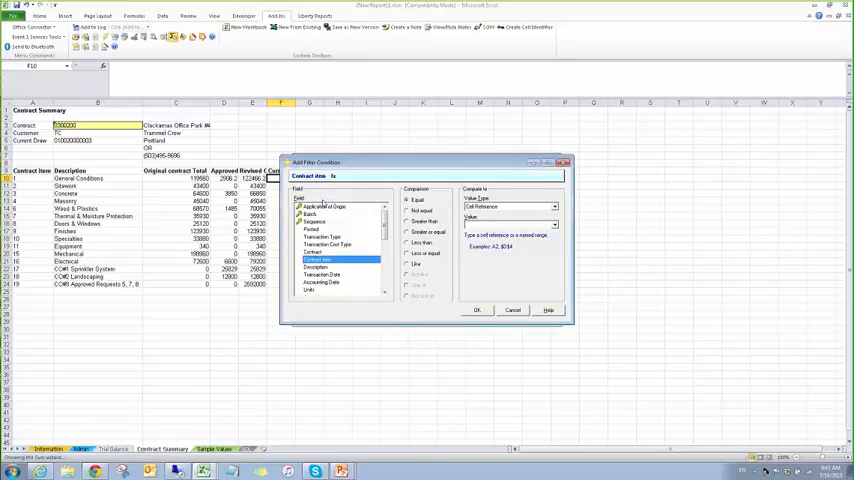
pyautogui.scroll(-3, 330, 250)
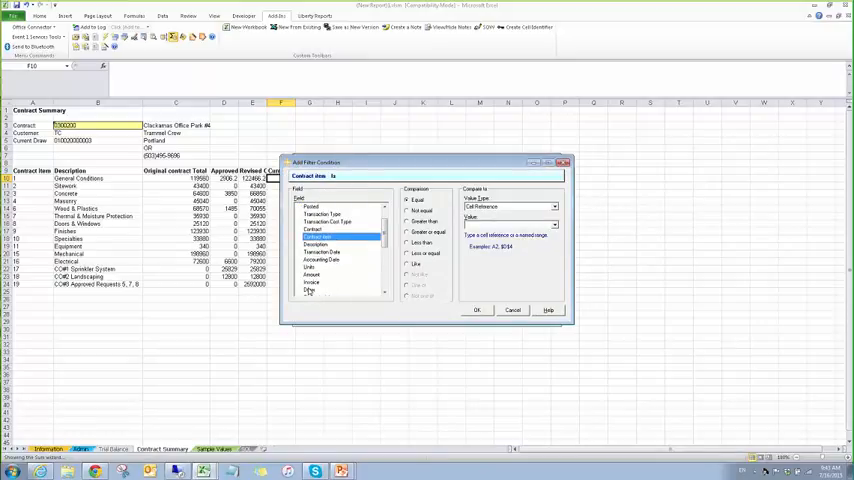
pyautogui.click(315, 289)
pyautogui.scroll(-2, 348, 266)
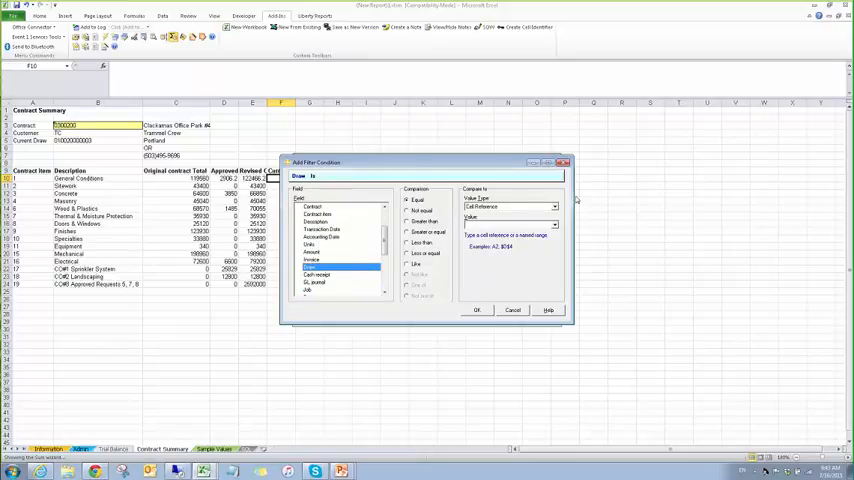
pyautogui.click(553, 222)
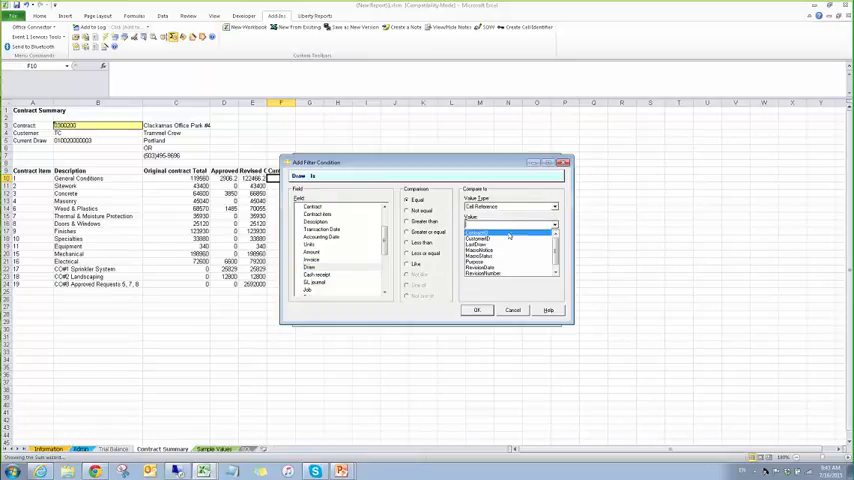
pyautogui.click(476, 246)
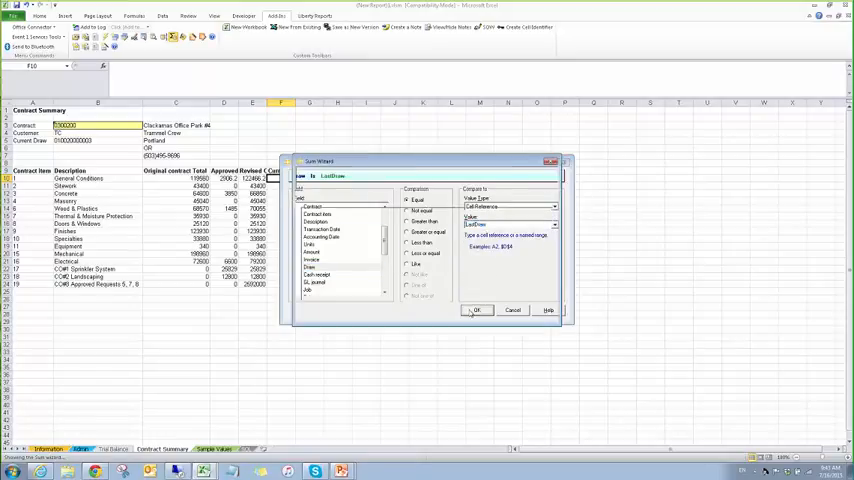
pyautogui.click(476, 310)
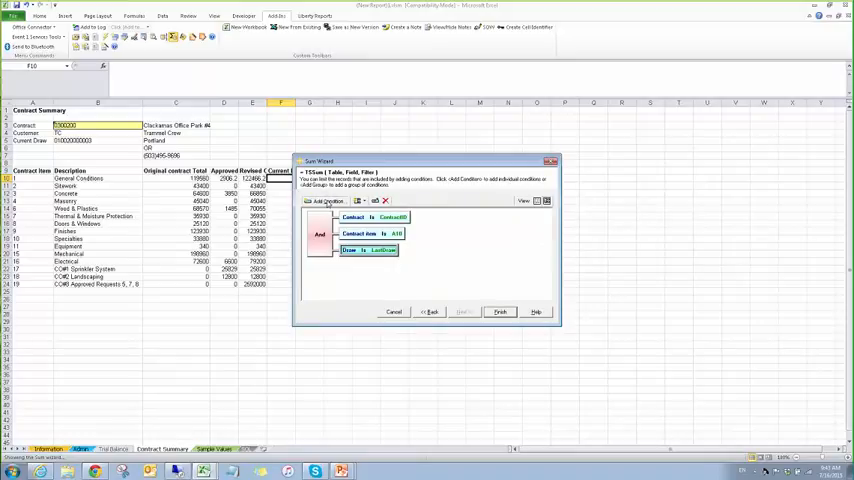
# Add a Transaction Type Is Billed literal-value condition and finish the wizard, inserting the TSSum formula in F10.
pyautogui.click(322, 200)
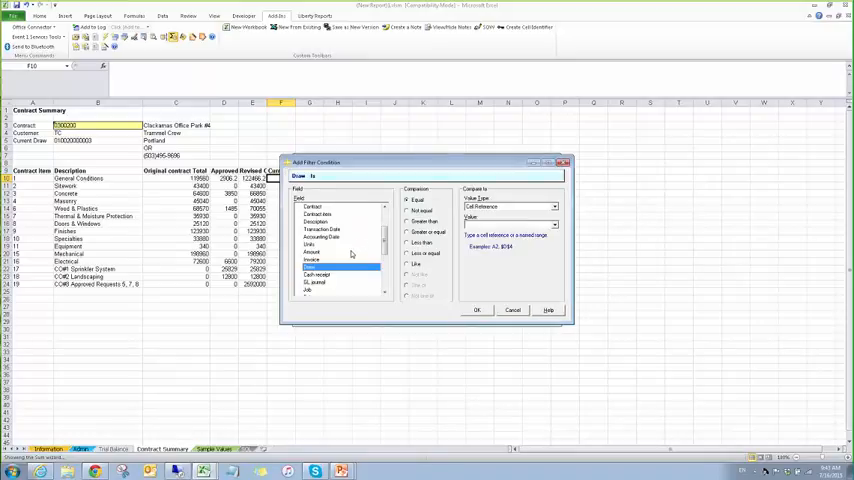
pyautogui.scroll(-2, 352, 254)
pyautogui.scroll(-2, 352, 256)
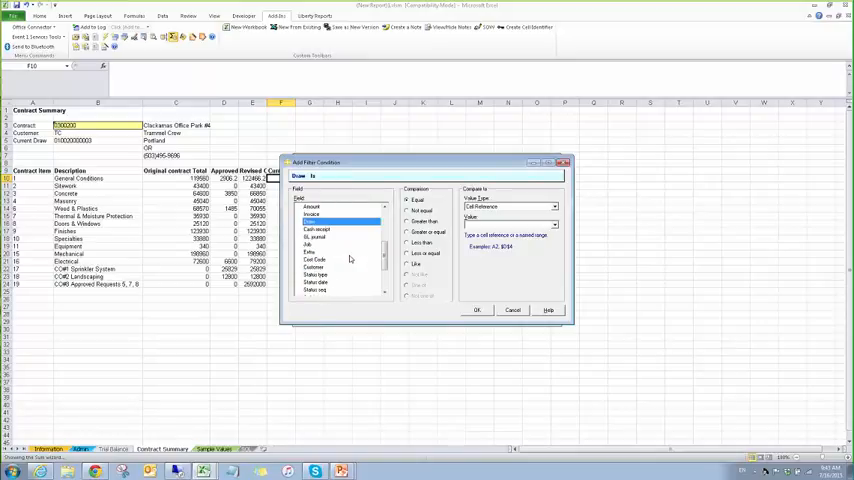
pyautogui.scroll(-3, 352, 259)
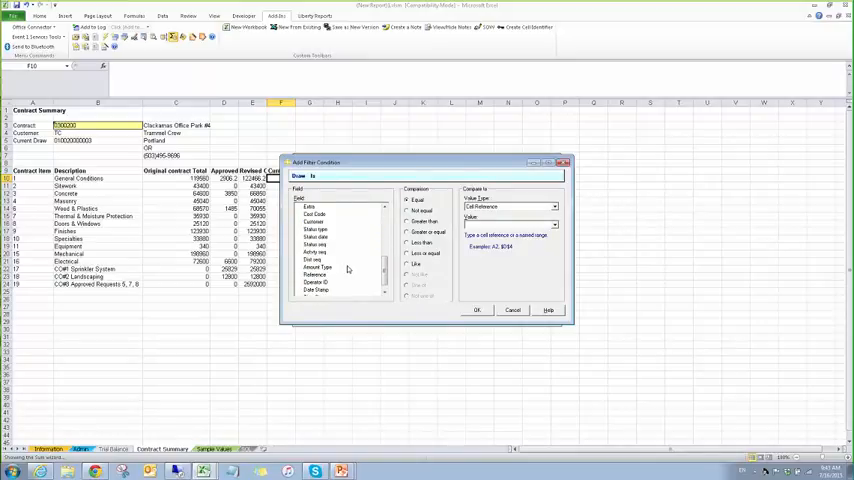
pyautogui.scroll(-1, 348, 270)
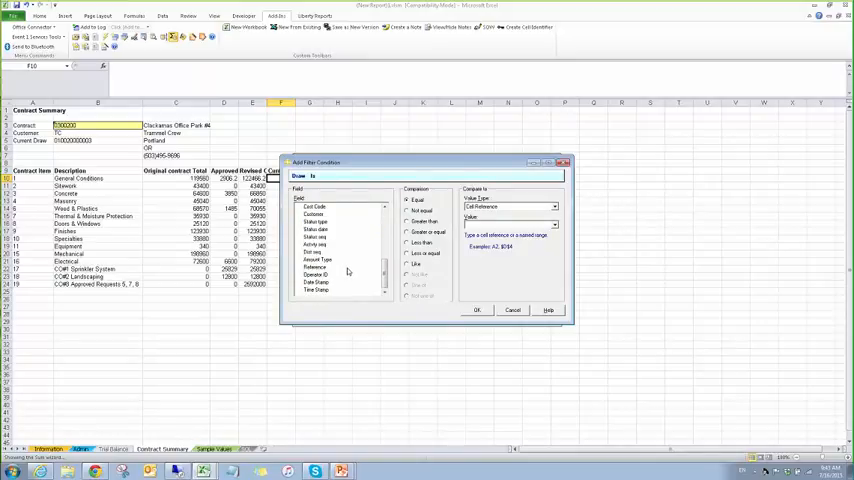
pyautogui.scroll(2, 348, 270)
pyautogui.scroll(2, 348, 270)
pyautogui.scroll(1, 348, 270)
pyautogui.scroll(2, 348, 270)
pyautogui.click(325, 207)
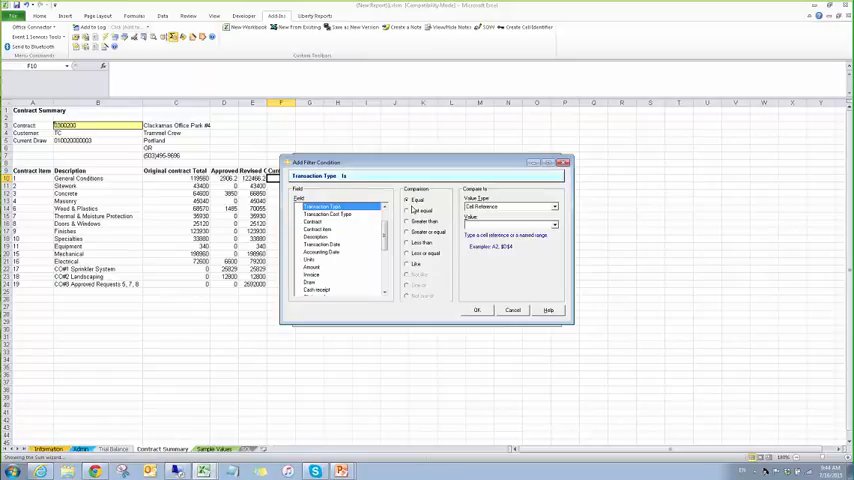
pyautogui.click(555, 207)
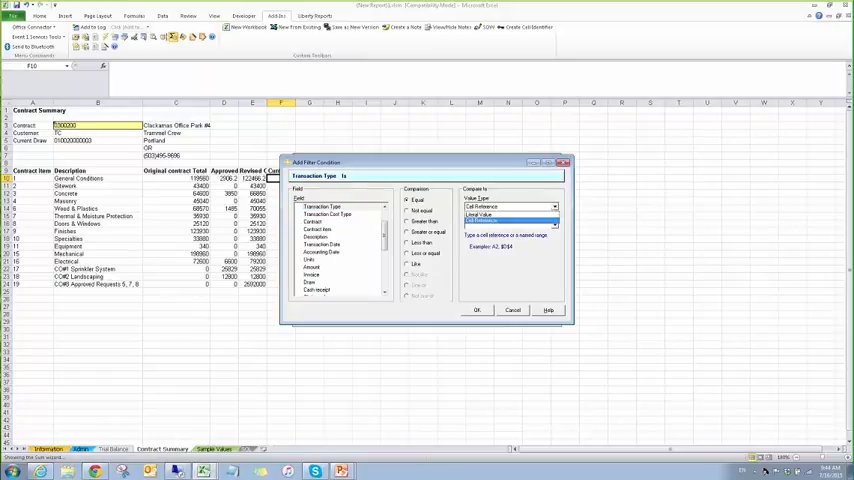
pyautogui.click(478, 214)
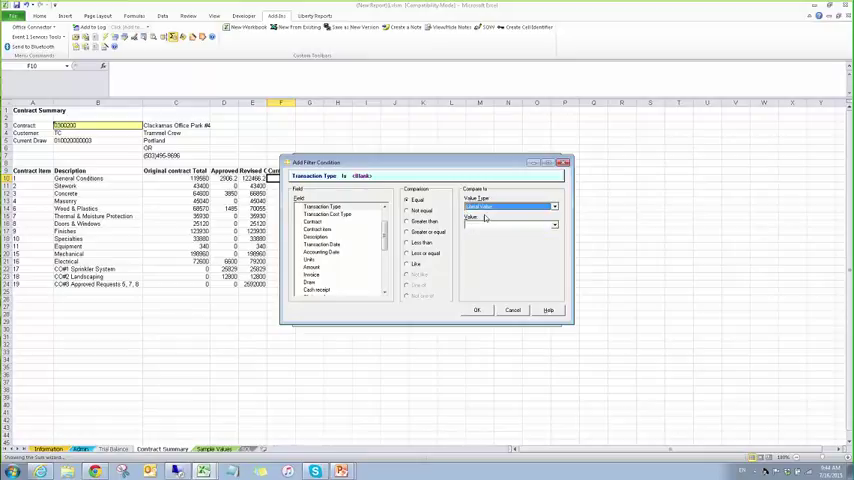
pyautogui.click(554, 226)
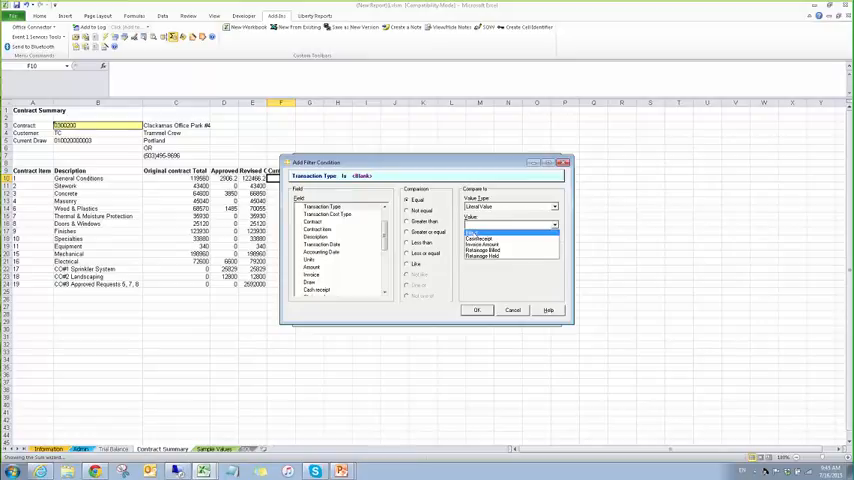
pyautogui.click(472, 232)
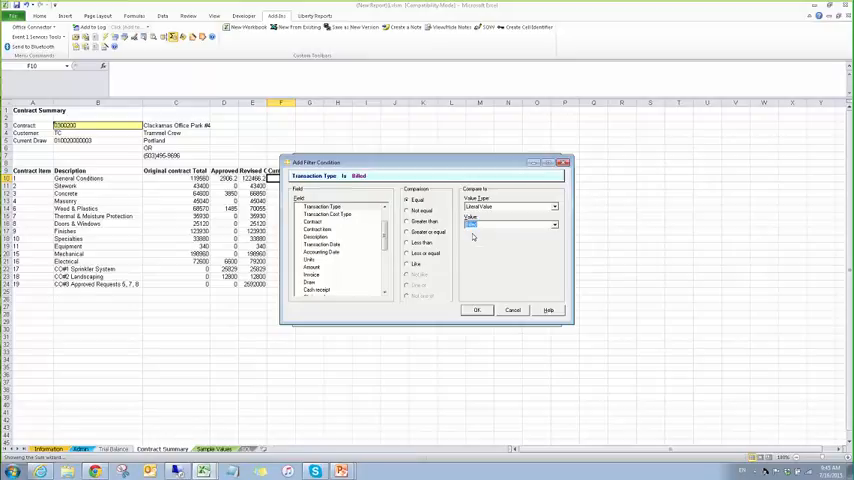
pyautogui.click(477, 310)
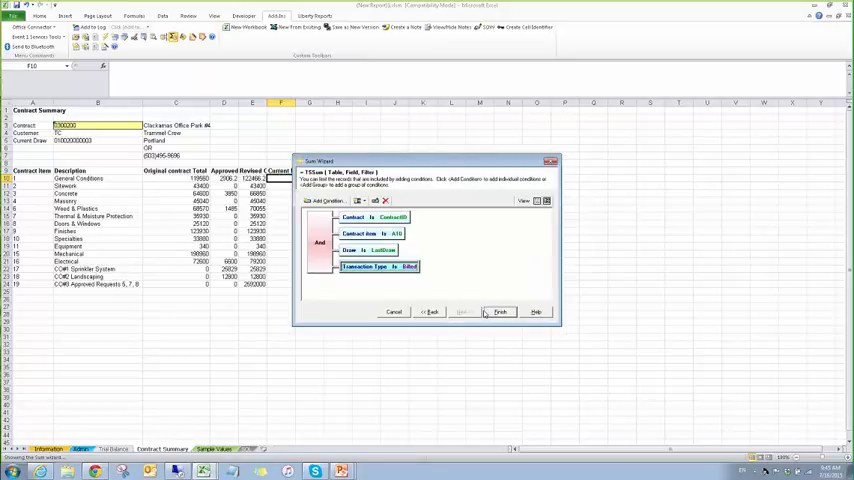
pyautogui.click(499, 312)
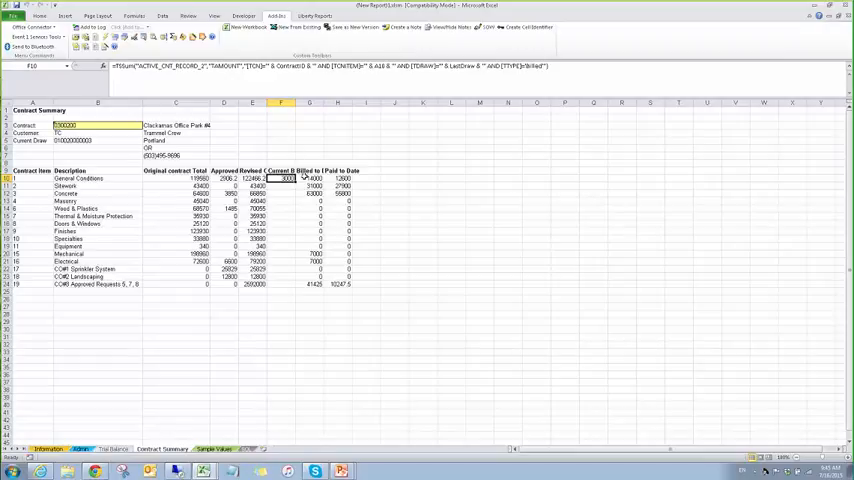
# Copy the F10 Current Billing TSSum formula down the contract item rows through row 24.
pyautogui.moveTo(294, 184); pyautogui.dragTo(294, 284)
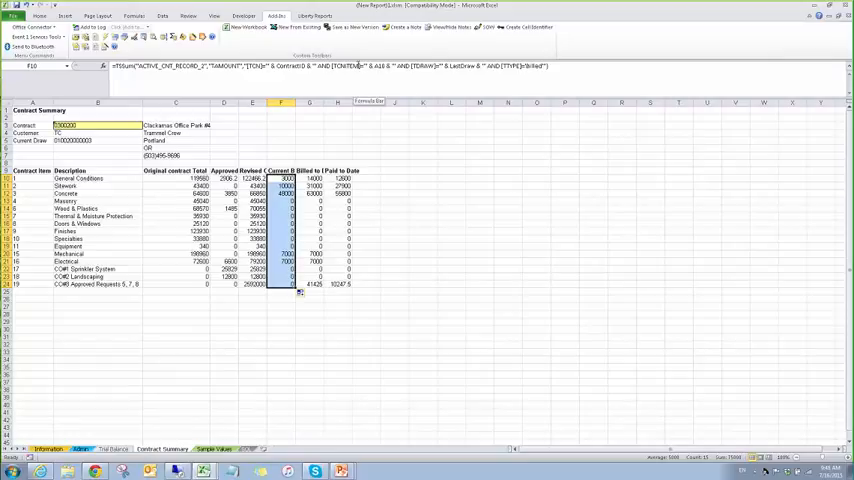
pyautogui.click(165, 66)
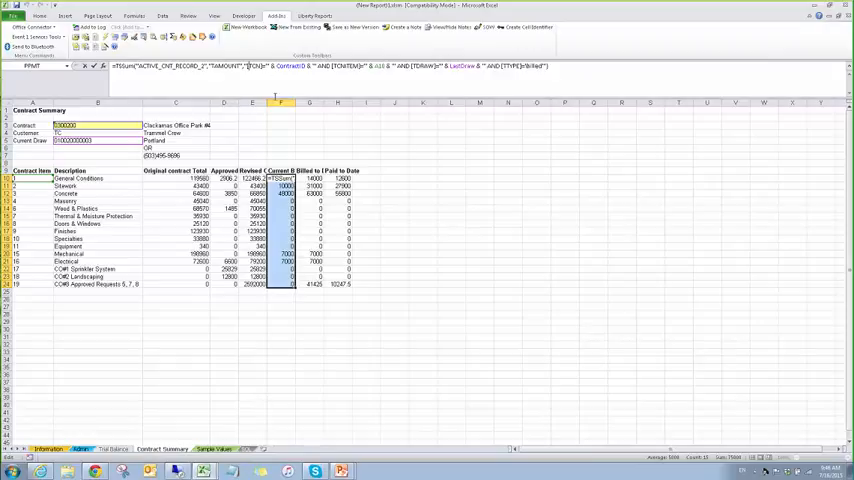
# Insert a blank column at F and head it Previously Billed in F9.
pyautogui.click(280, 103)
pyautogui.rightClick(280, 103)
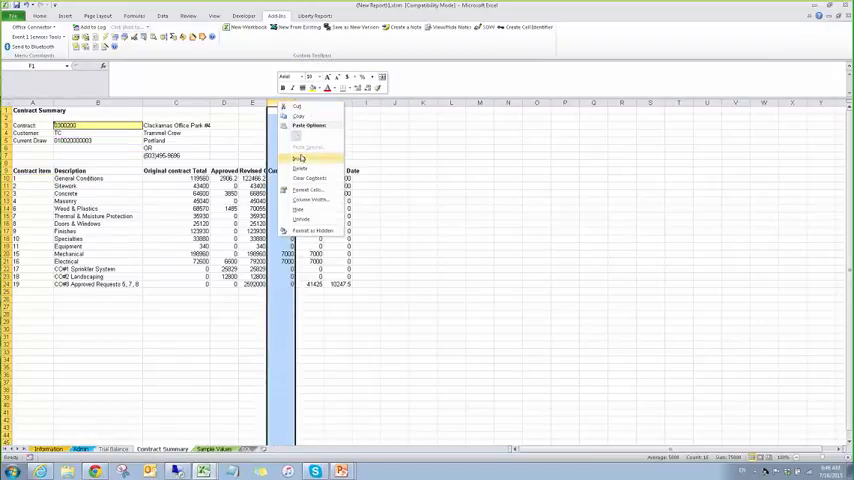
pyautogui.click(300, 160)
pyautogui.click(280, 170)
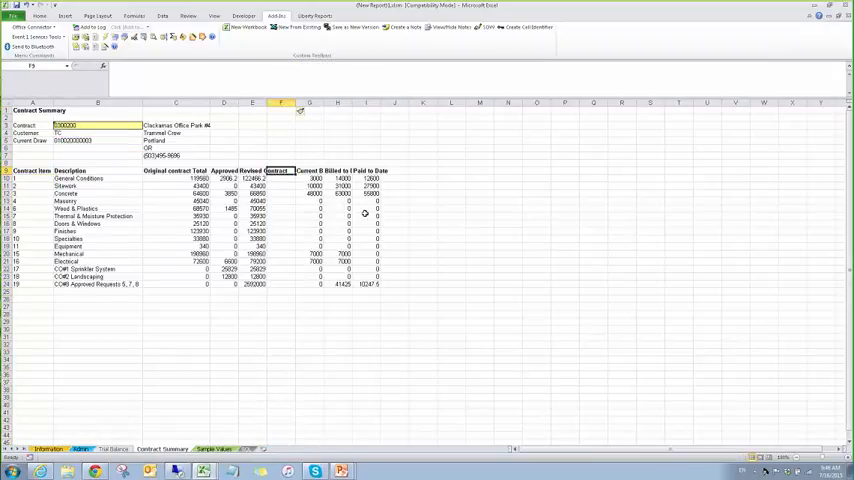
pyautogui.write('CProfit')
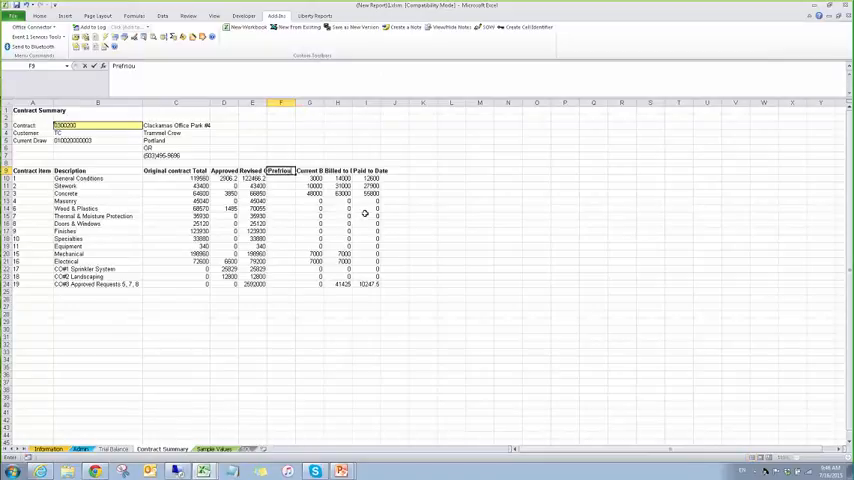
pyautogui.write('ously')
pyautogui.write(' Billed')
pyautogui.press('Return')
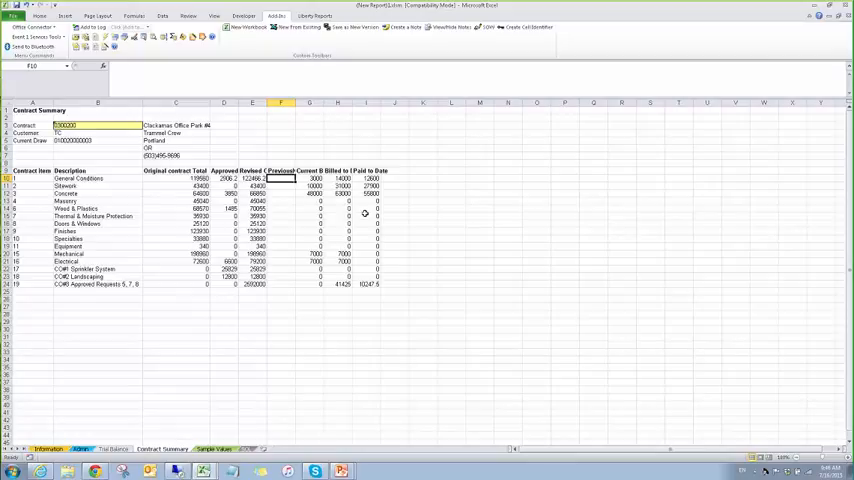
pyautogui.write('=')
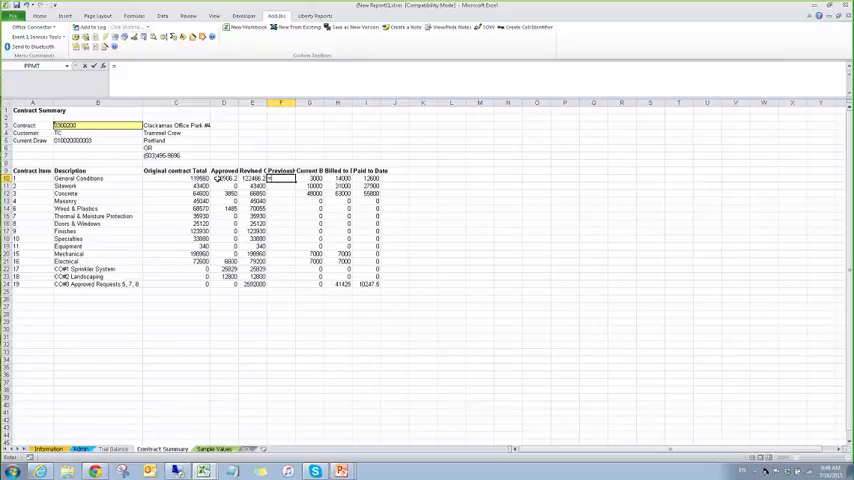
# Enter =H10-G10 in F10, fill it down the item rows, and widen column F.
pyautogui.click(343, 178)
pyautogui.write('-')
pyautogui.click(314, 178)
pyautogui.press('Return')
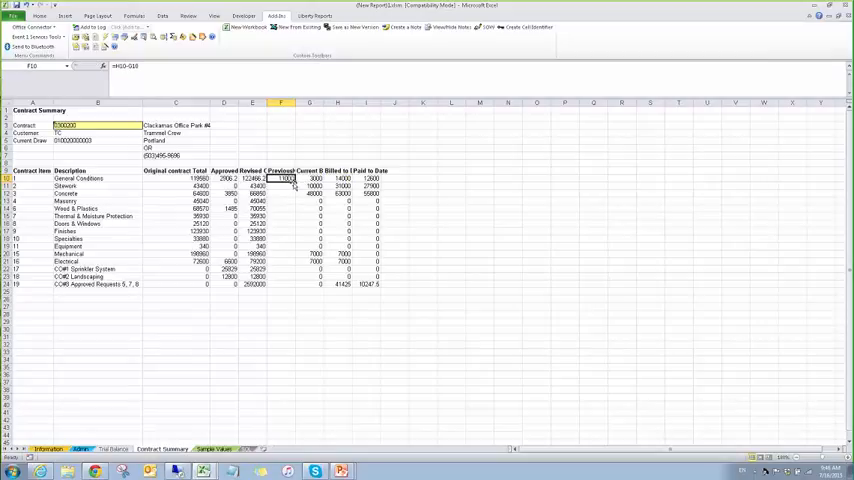
pyautogui.moveTo(295, 182); pyautogui.dragTo(296, 285)
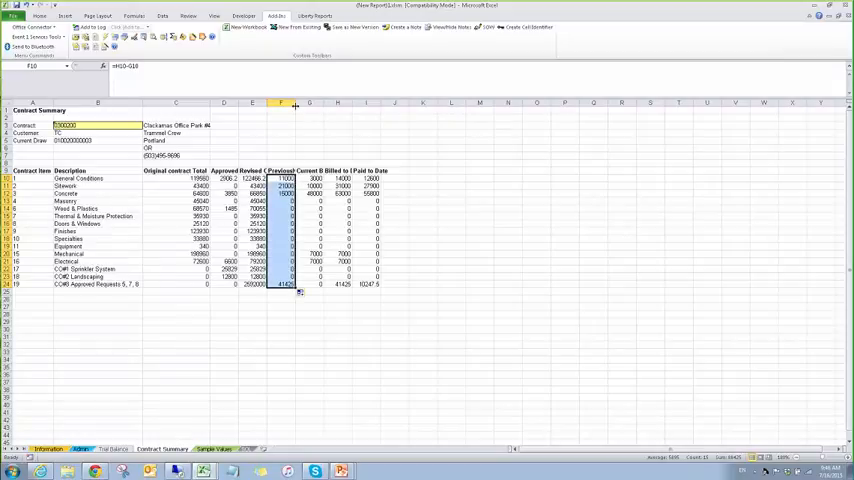
pyautogui.moveTo(295, 104); pyautogui.dragTo(302, 106)
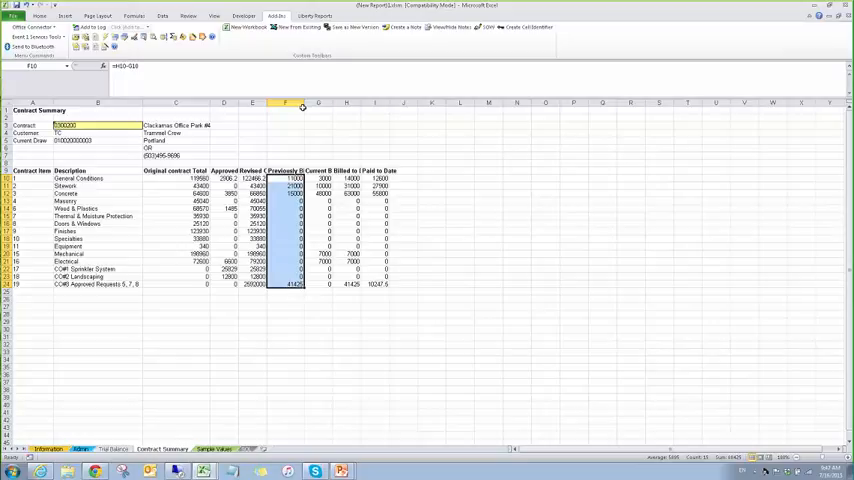
# Insert a blank column at I before Paid to Date and head it % Billed in I9.
pyautogui.click(286, 102)
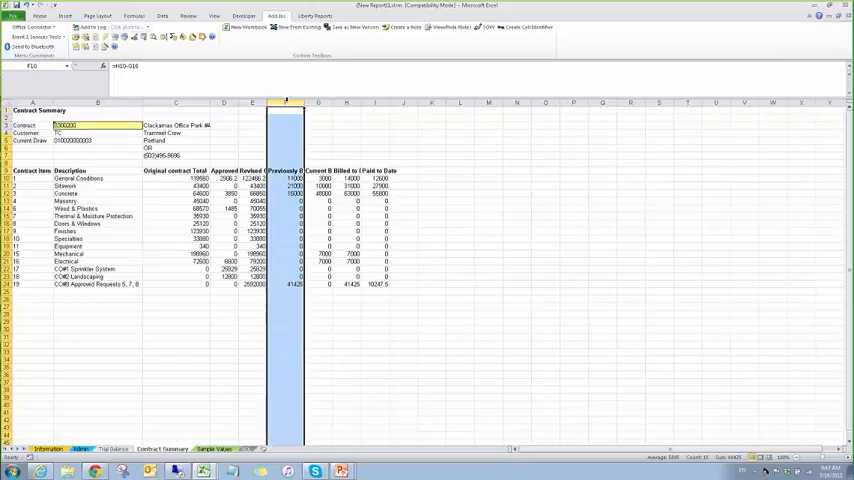
pyautogui.rightClick(286, 102)
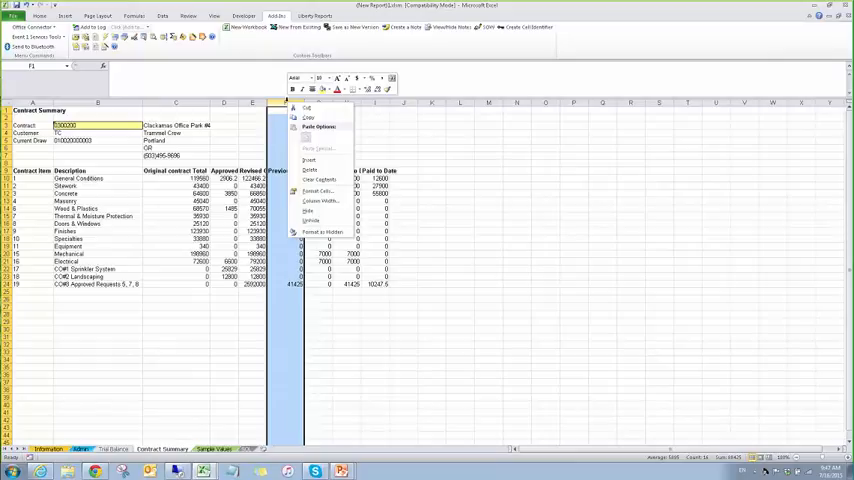
pyautogui.press('Escape')
pyautogui.click(372, 102)
pyautogui.rightClick(372, 102)
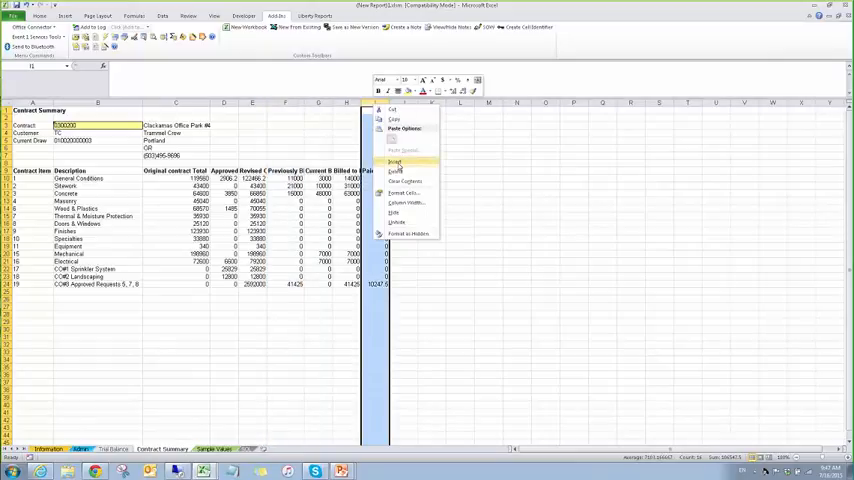
pyautogui.click(396, 161)
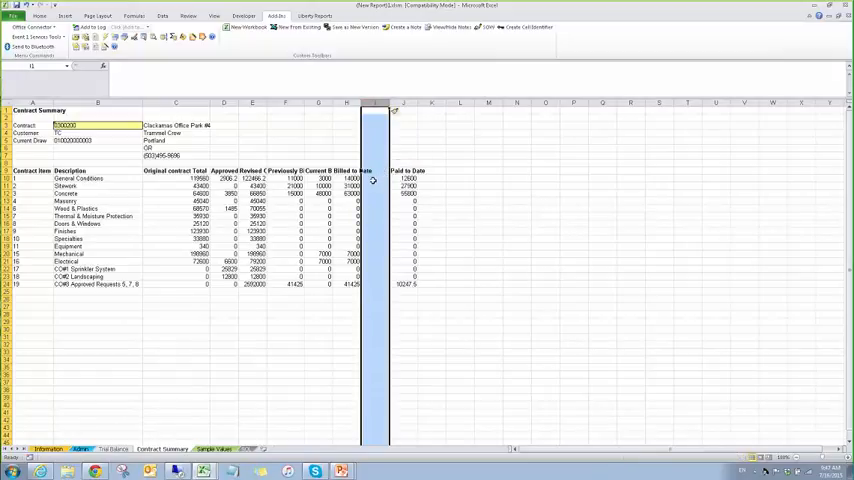
pyautogui.click(375, 171)
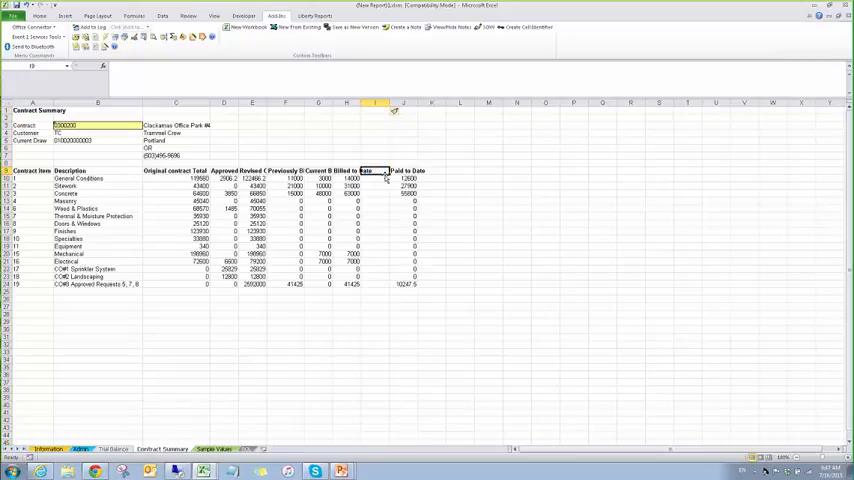
pyautogui.write('% Billed')
pyautogui.press('Return')
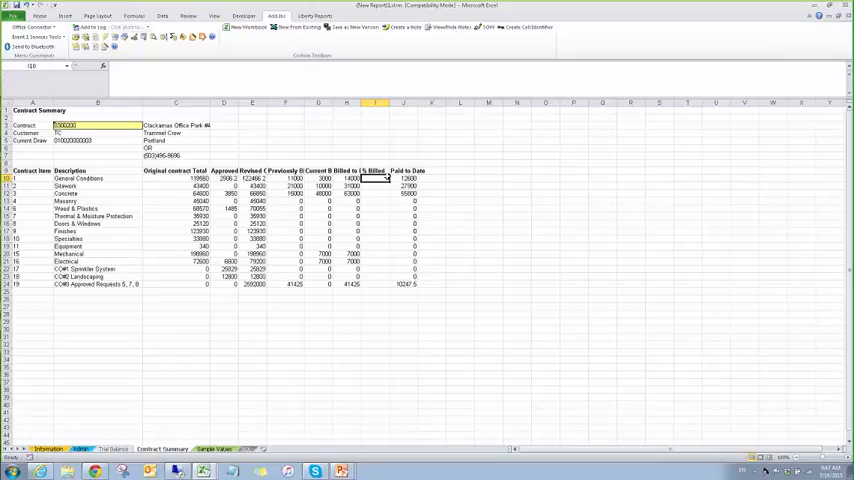
pyautogui.write('=')
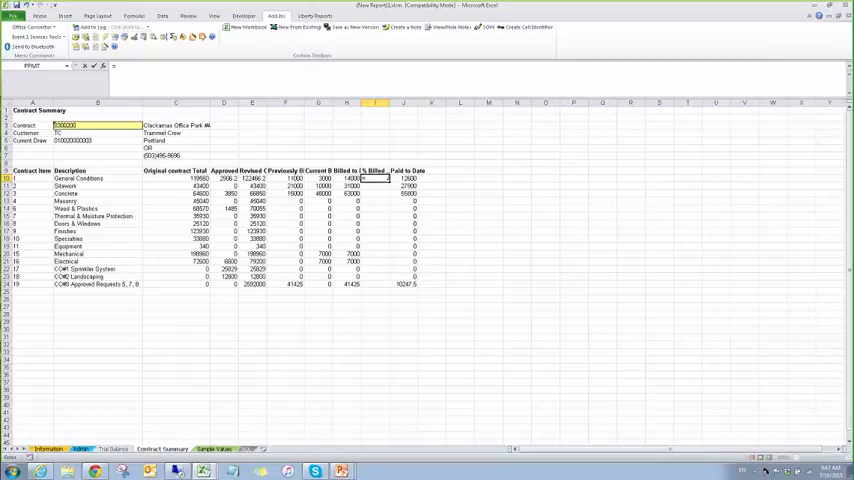
pyautogui.write('IFERROR(')
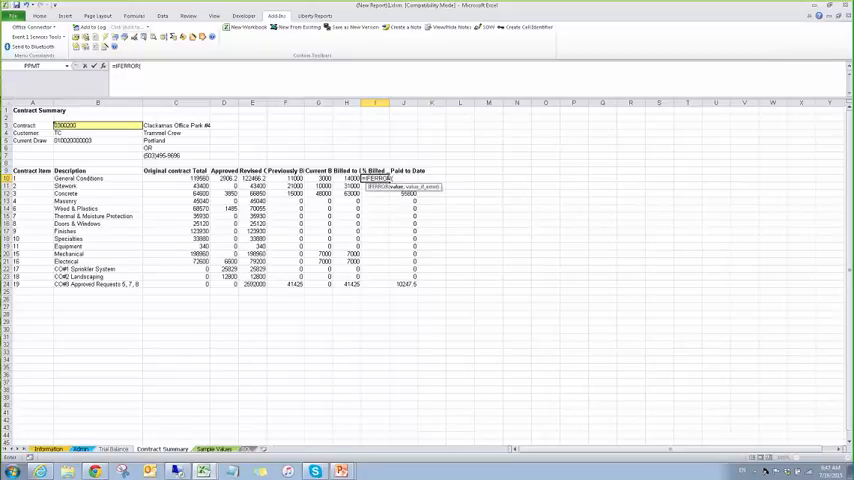
# Enter =IFERROR(H10/E10,0) in I10, format it as Percent Style, and fill it down the item rows.
pyautogui.click(350, 178)
pyautogui.write('/')
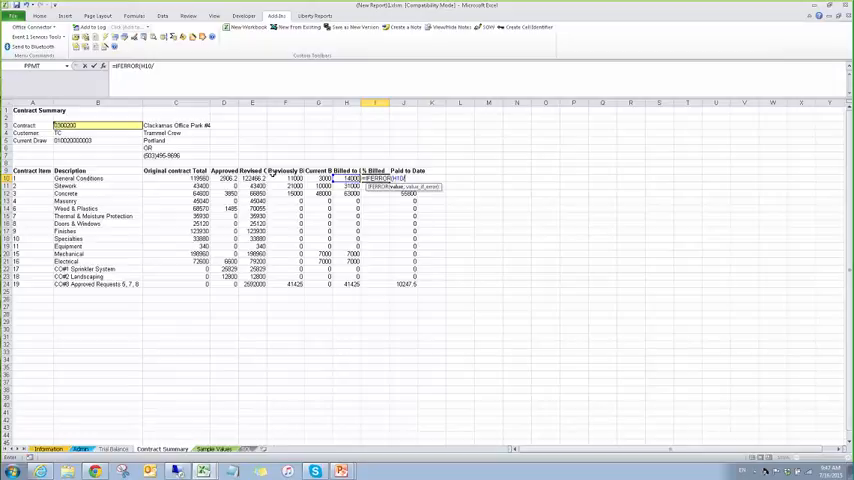
pyautogui.click(246, 178)
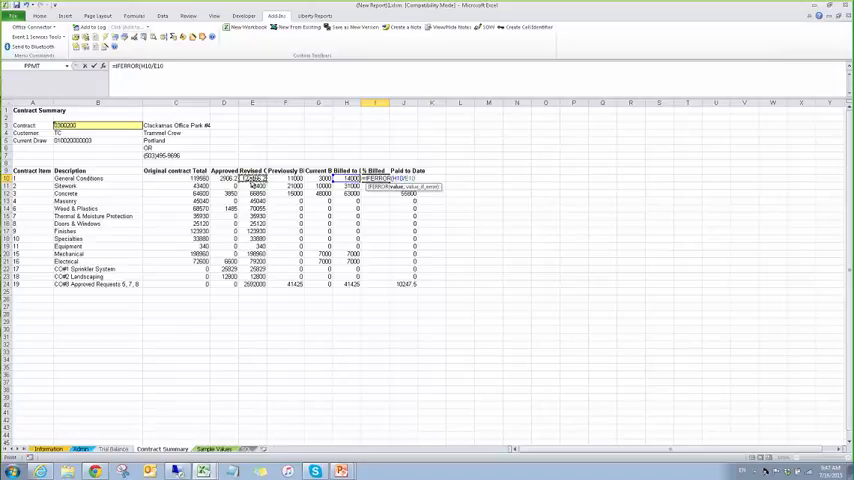
pyautogui.write(',0')
pyautogui.write(')')
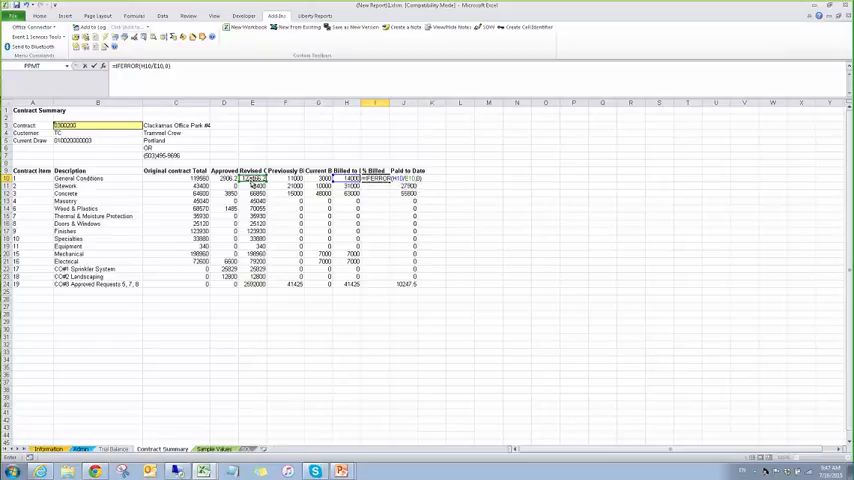
pyautogui.press('Return')
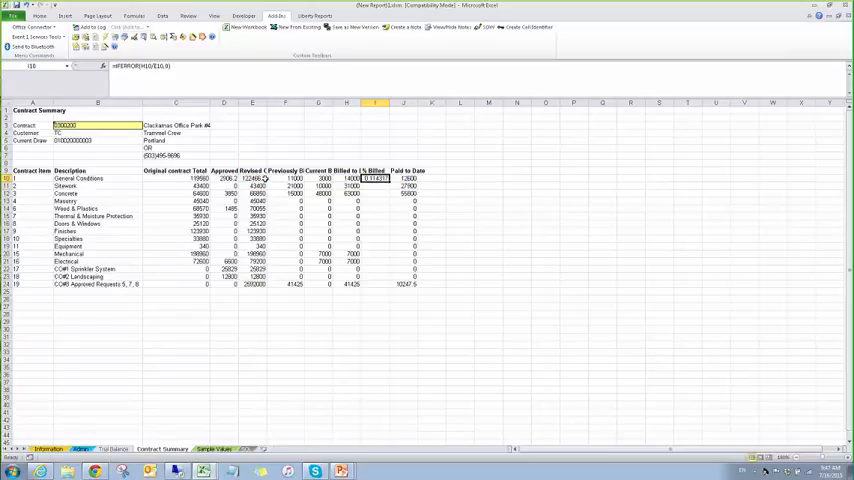
pyautogui.click(38, 15)
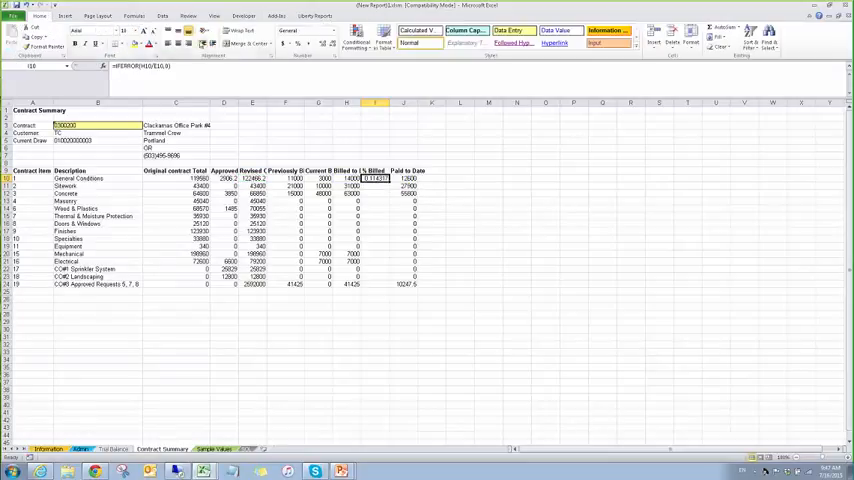
pyautogui.click(298, 45)
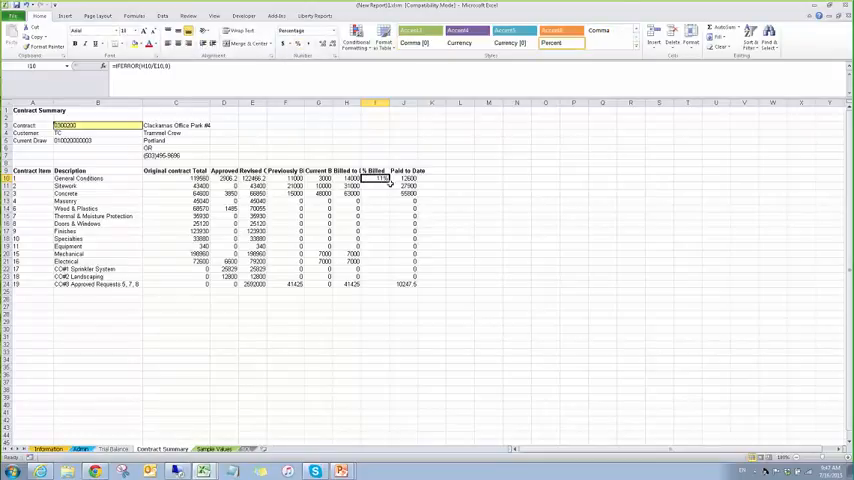
pyautogui.moveTo(390, 183); pyautogui.dragTo(390, 284)
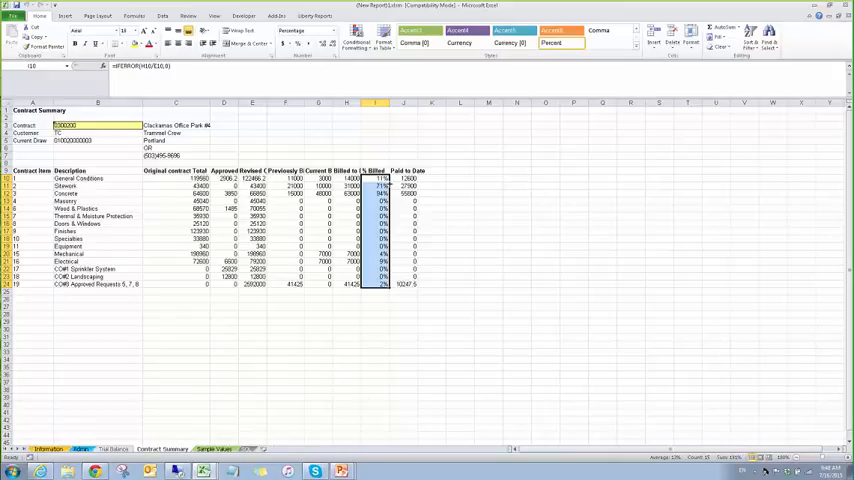
# Head cell K9 with Receivable Balance, correcting the misspelled ending.
pyautogui.click(430, 170)
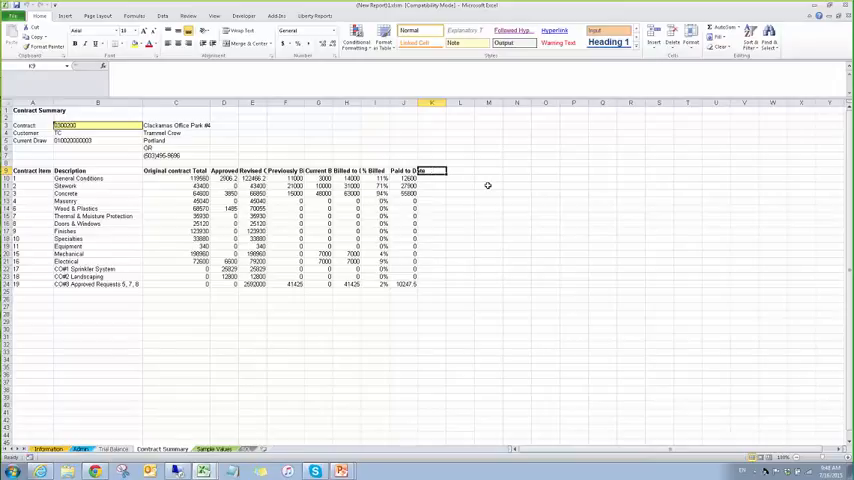
pyautogui.write('Rec')
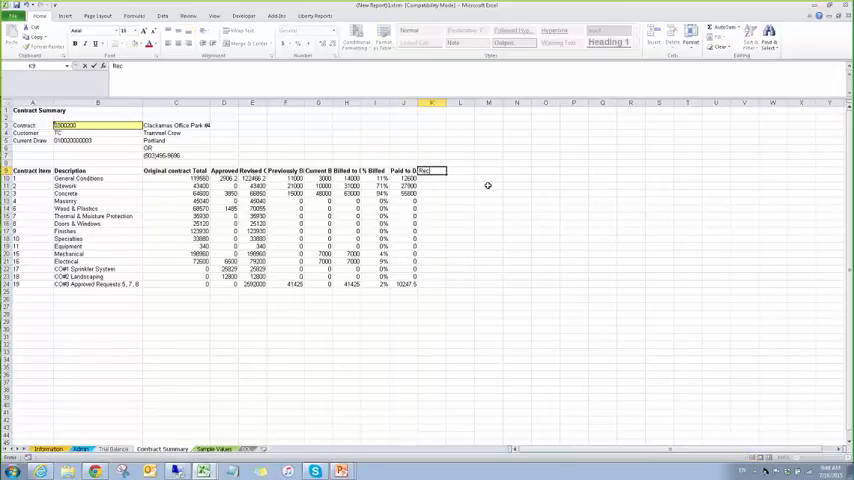
pyautogui.write('eivable Balnc')
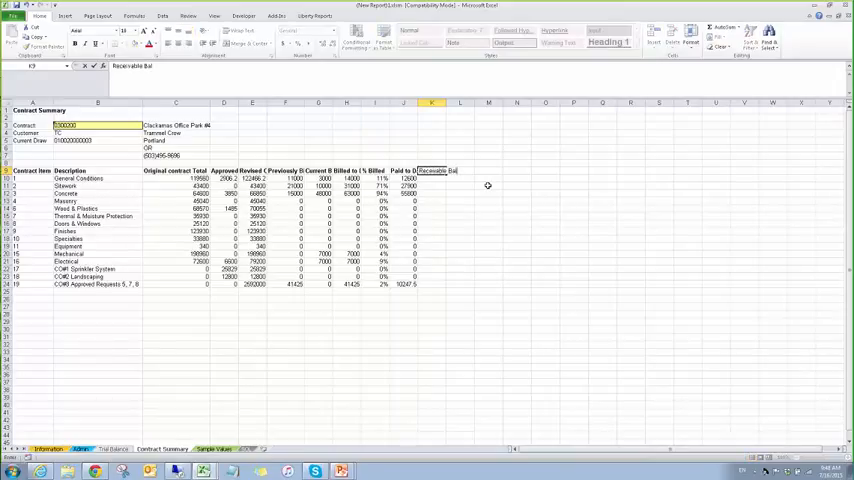
pyautogui.press('BackSpace')
pyautogui.press('BackSpace')
pyautogui.write('ance')
pyautogui.press('Return')
pyautogui.write('=')
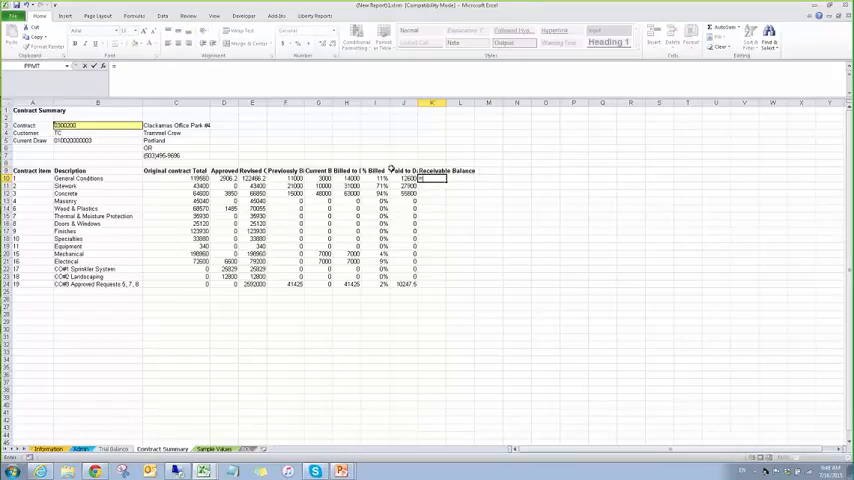
# Enter =H10-J10 in K10 and copy it down the column through K24.
pyautogui.click(348, 178)
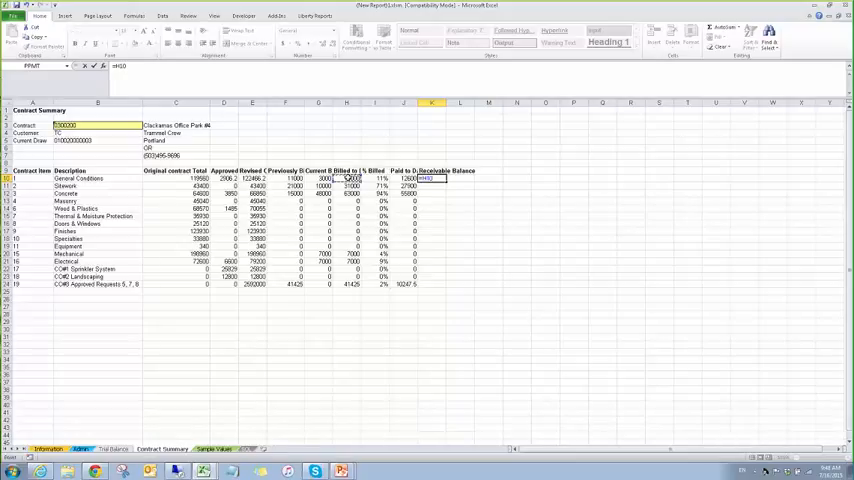
pyautogui.write('-')
pyautogui.click(405, 179)
pyautogui.press('Return')
pyautogui.click(436, 178)
pyautogui.moveTo(448, 183); pyautogui.dragTo(450, 288)
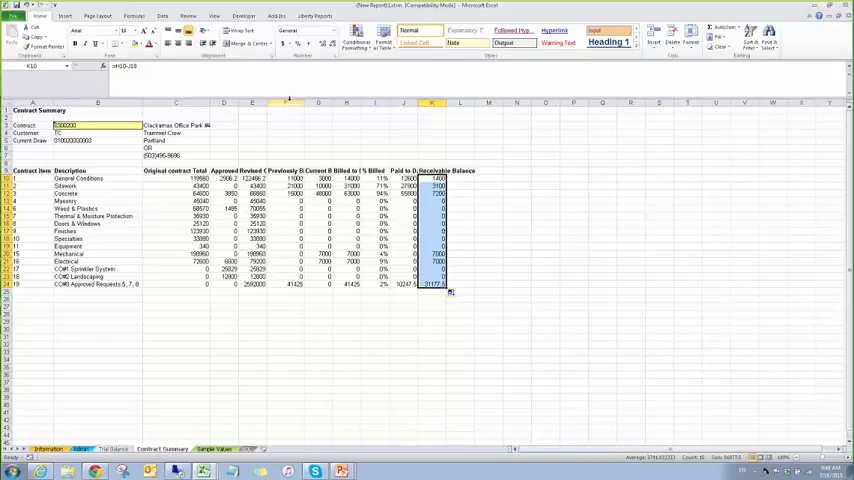
# Insert a blank separator column before Previously Billed and select its item rows.
pyautogui.click(289, 102)
pyautogui.rightClick(289, 102)
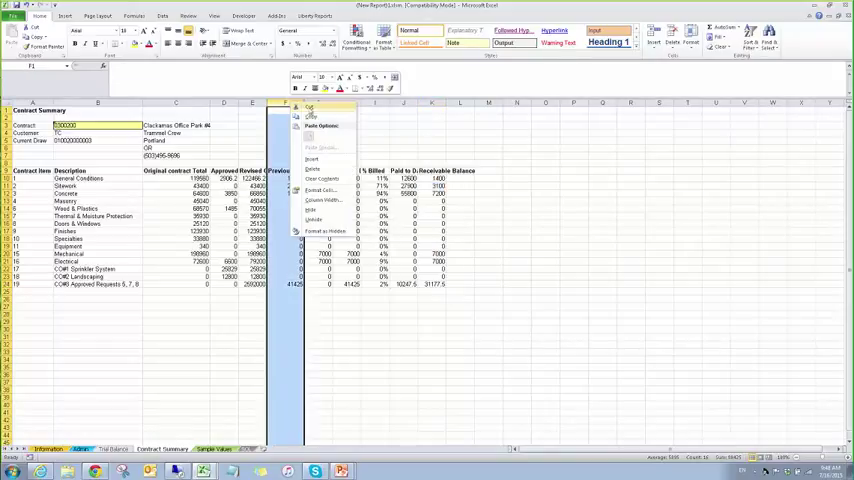
pyautogui.click(312, 157)
pyautogui.click(281, 178)
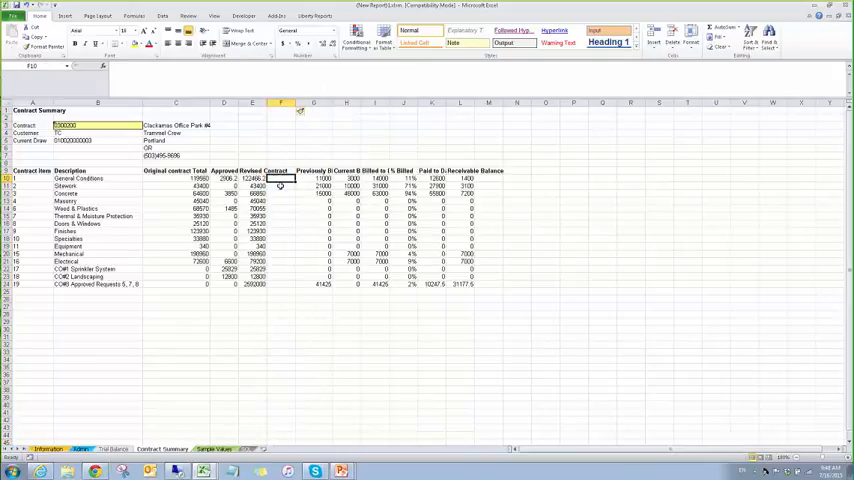
pyautogui.write('=')
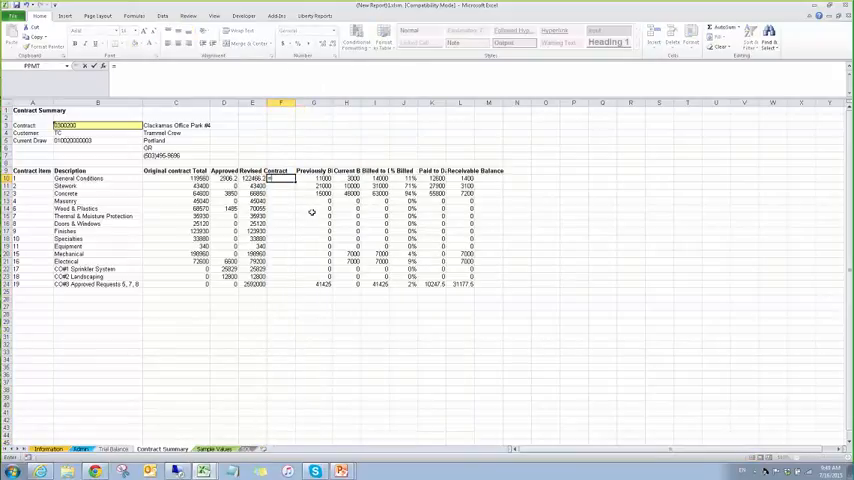
pyautogui.press('Return')
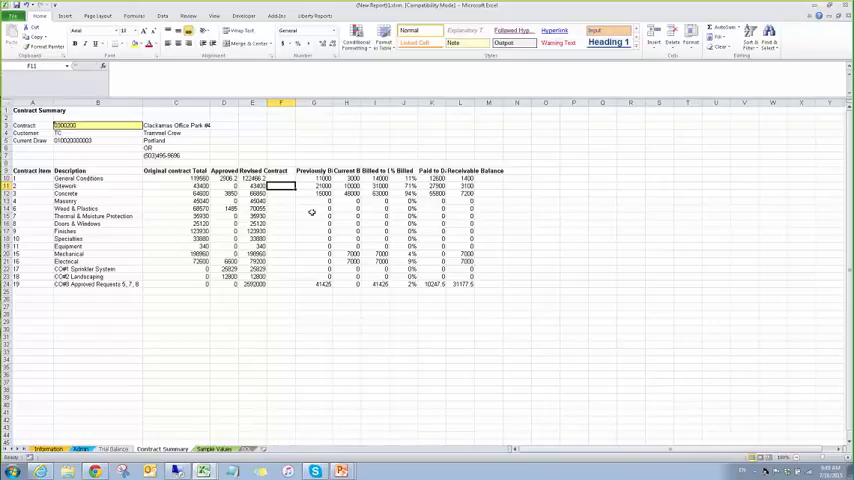
pyautogui.click(281, 178)
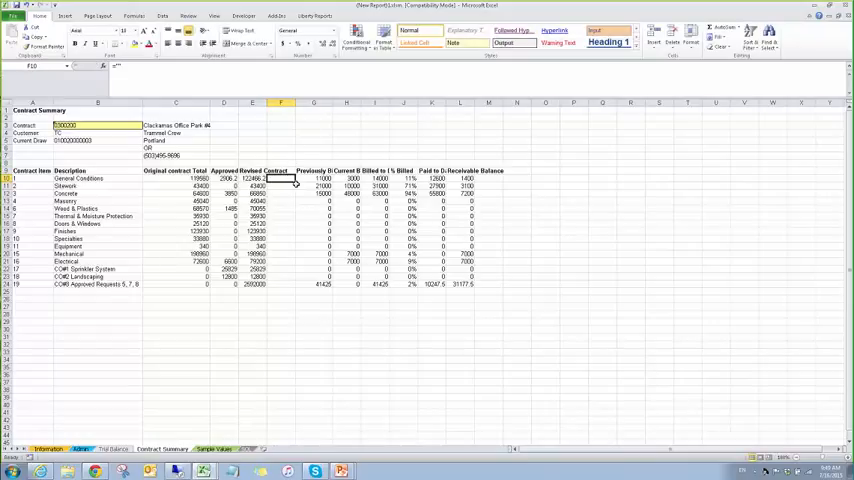
pyautogui.moveTo(281, 178); pyautogui.dragTo(299, 287)
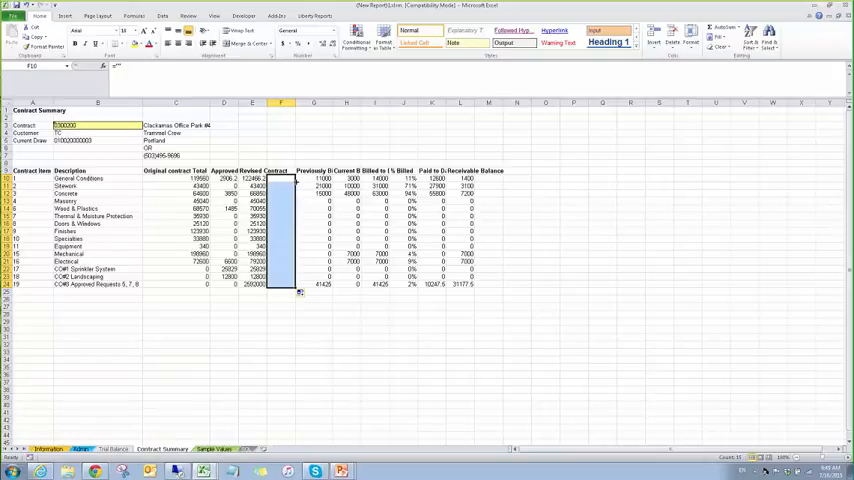
# Insert a second blank separator column before Paid to Date and select its item rows.
pyautogui.rightClick(430, 103)
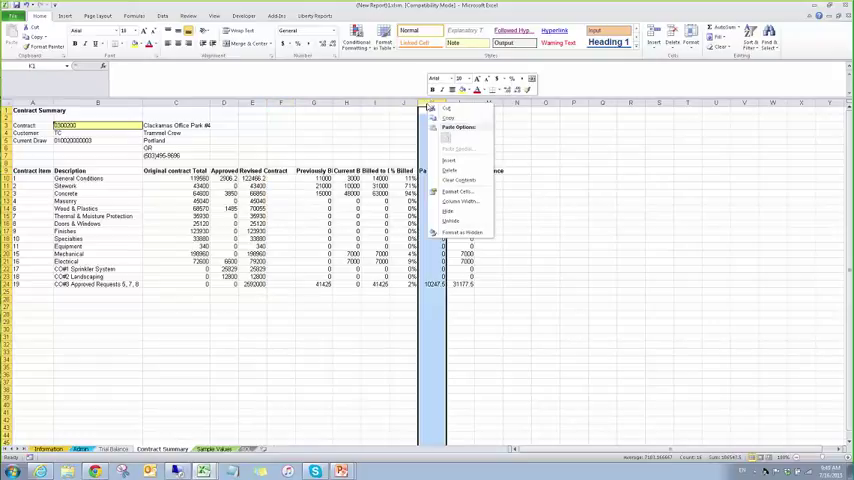
pyautogui.click(450, 161)
pyautogui.click(432, 178)
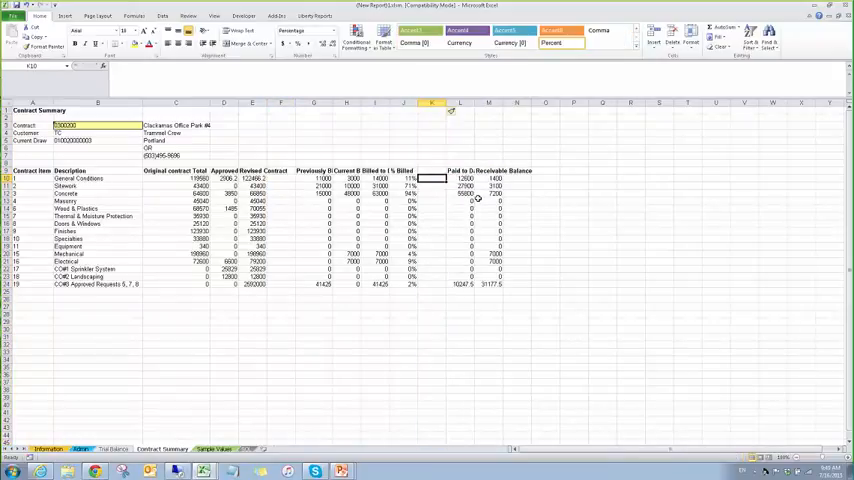
pyautogui.write('=""')
pyautogui.press('Return')
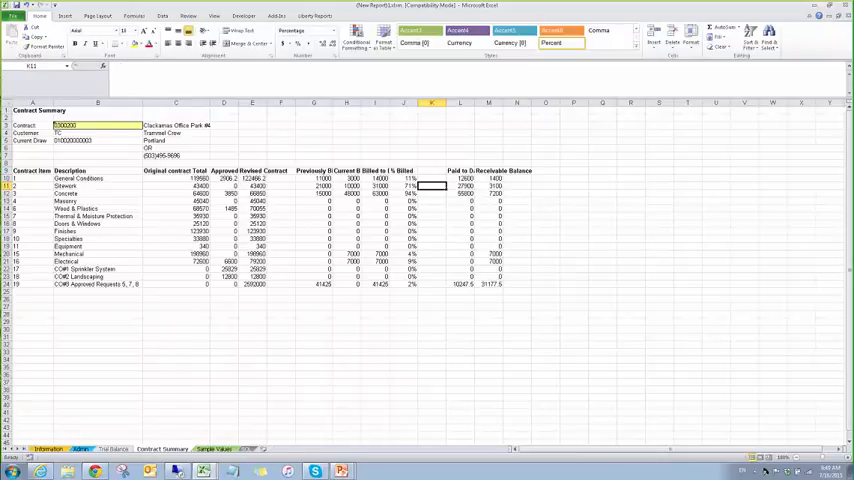
pyautogui.click(435, 178)
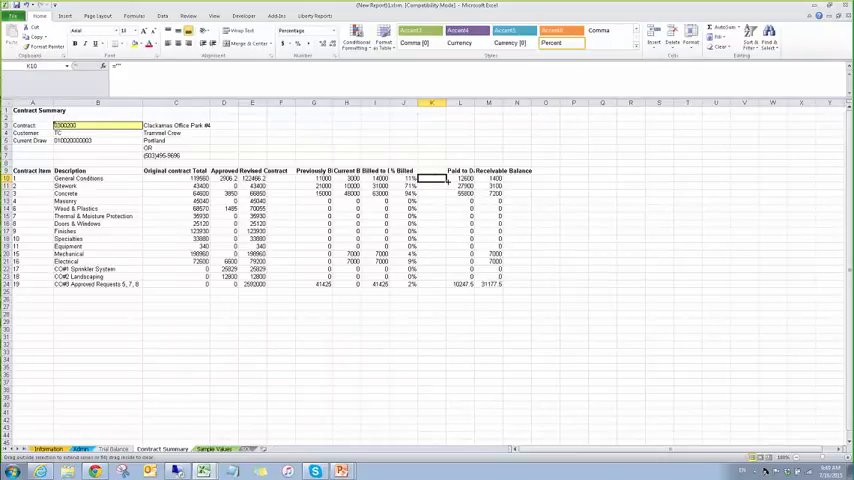
pyautogui.moveTo(435, 178); pyautogui.dragTo(435, 284)
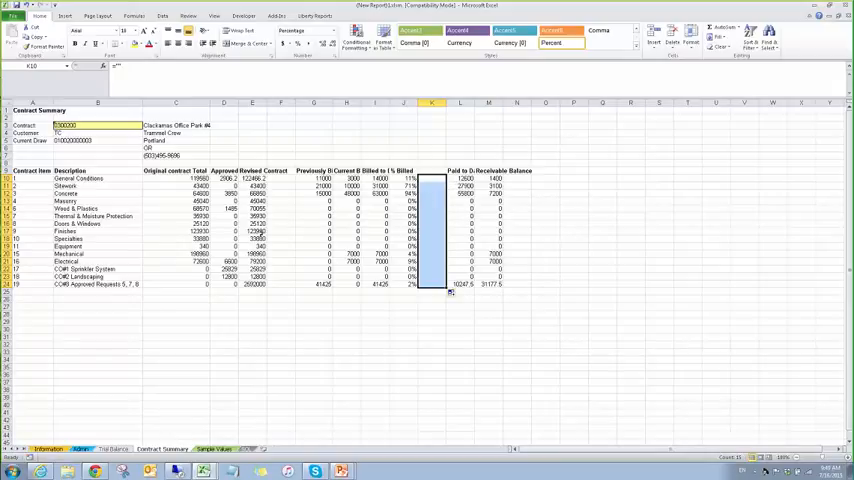
pyautogui.scroll(-1, 148, 275)
# Label B26 Contract Totals, enter =SUBTOTAL(9,C10:C24) in C26, and fill it across to Revised Contract.
pyautogui.click(107, 276)
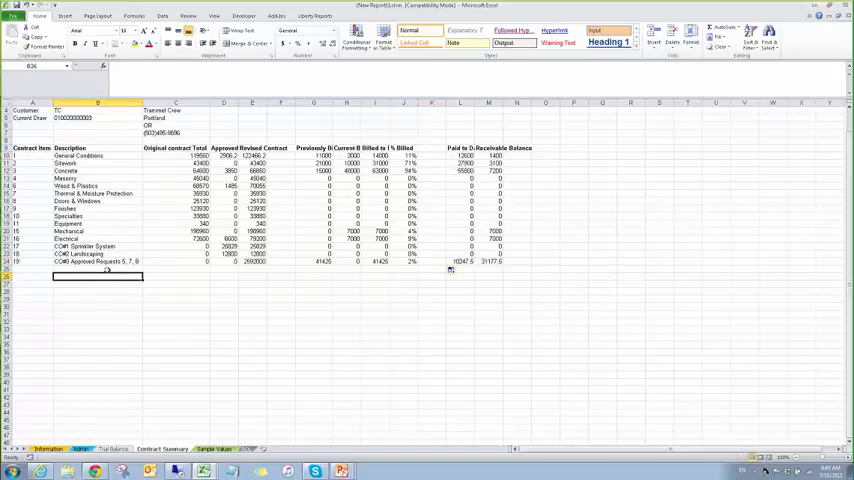
pyautogui.write('Contra')
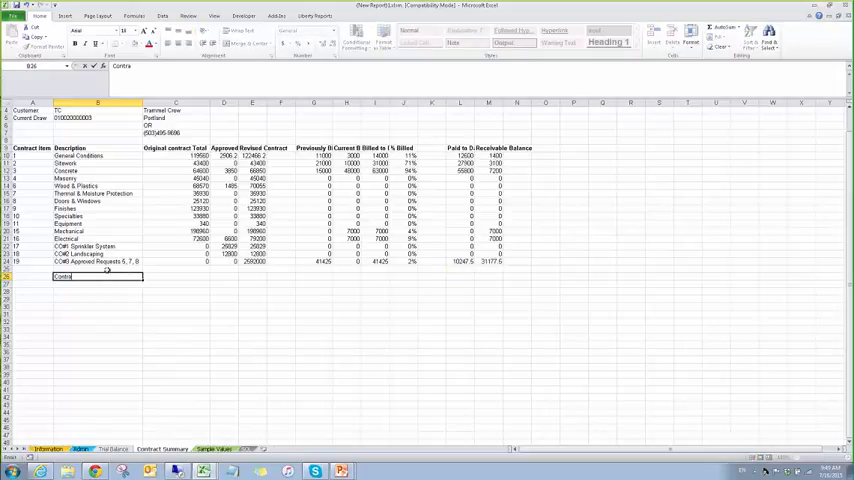
pyautogui.write('ct Totals')
pyautogui.press('Tab')
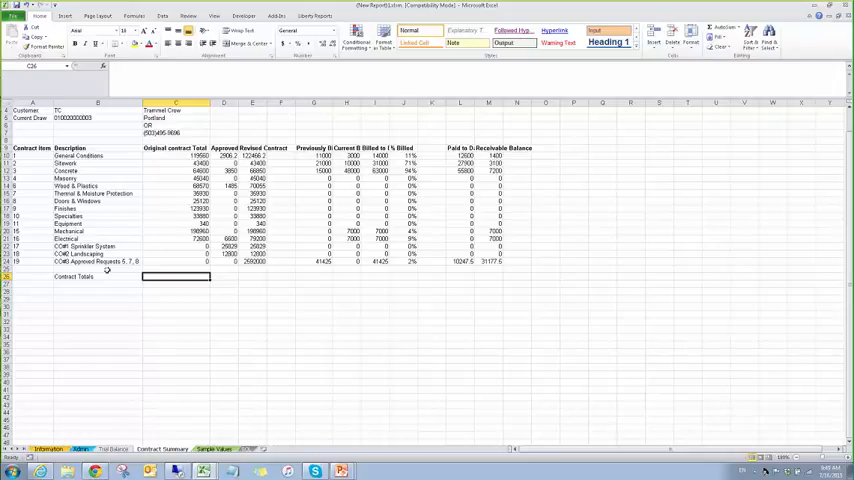
pyautogui.write('=SUB')
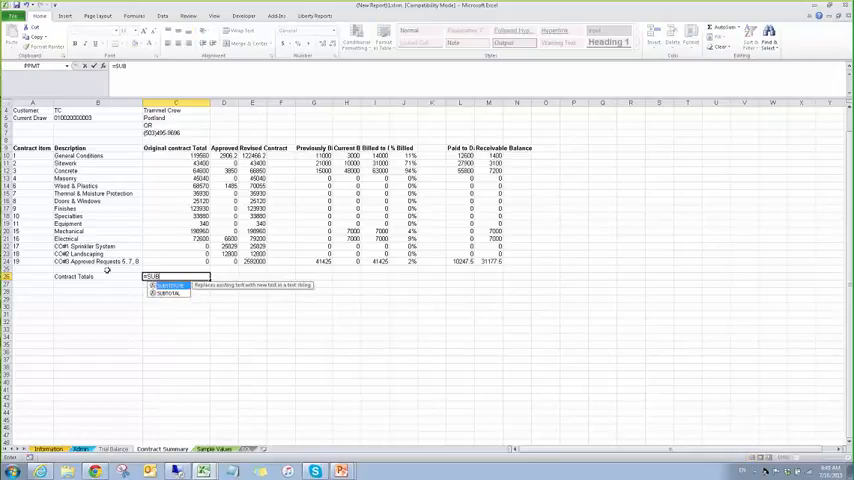
pyautogui.write('TOTAL(9,')
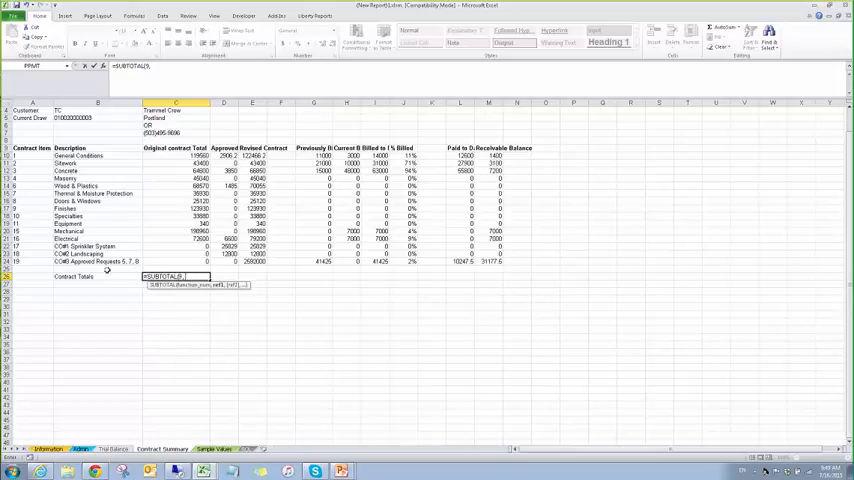
pyautogui.moveTo(195, 156); pyautogui.dragTo(180, 264)
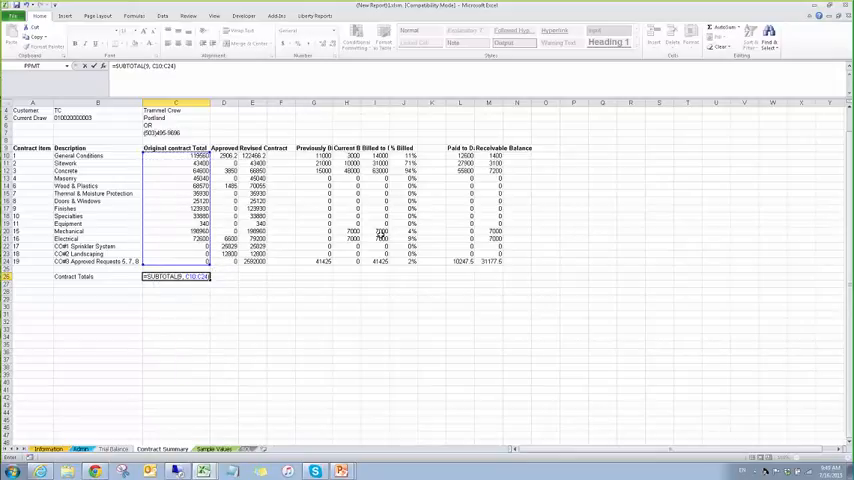
pyautogui.press('Return')
pyautogui.click(202, 277)
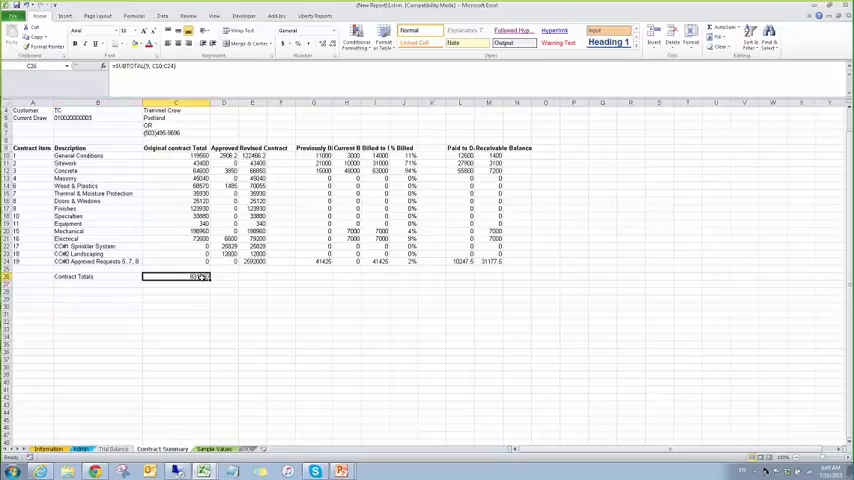
pyautogui.moveTo(211, 279); pyautogui.dragTo(268, 279)
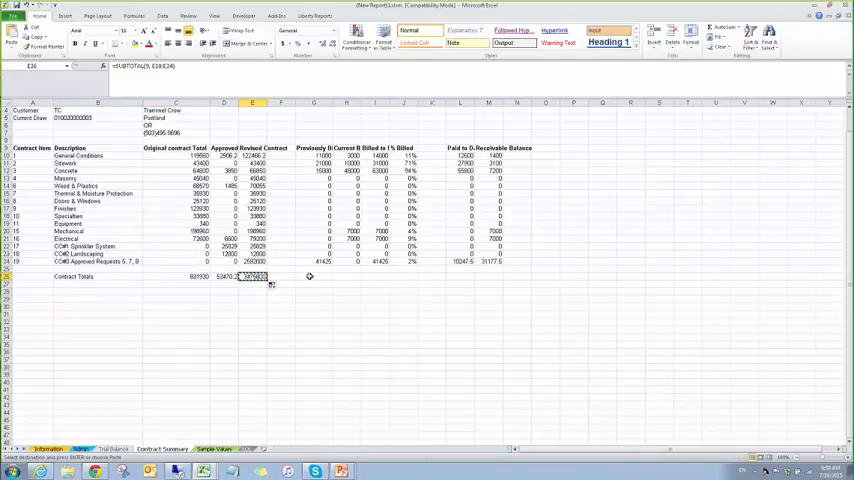
# Paste the subtotal into the billing, Paid to Date and Receivable Balance totals, and copy the % Billed formula into its totals cell.
pyautogui.moveTo(315, 278); pyautogui.dragTo(380, 278)
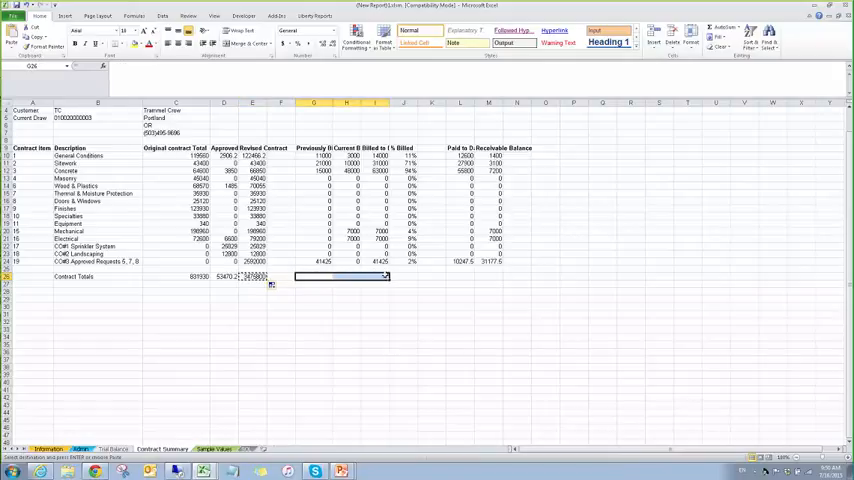
pyautogui.hotkey('ctrl', 'v')
pyautogui.click(410, 263)
pyautogui.hotkey('ctrl', 'c')
pyautogui.click(410, 277)
pyautogui.hotkey('ctrl', 'v')
pyautogui.click(463, 276)
pyautogui.moveTo(463, 276); pyautogui.dragTo(490, 276)
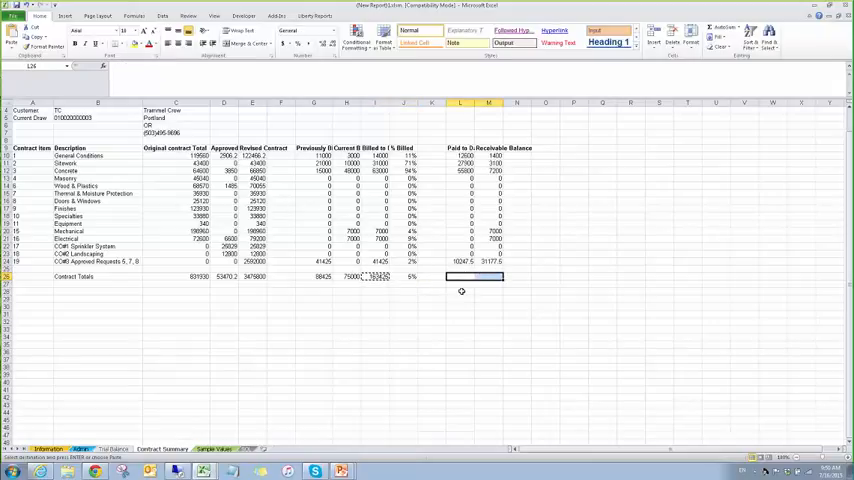
pyautogui.hotkey('ctrl', 'v')
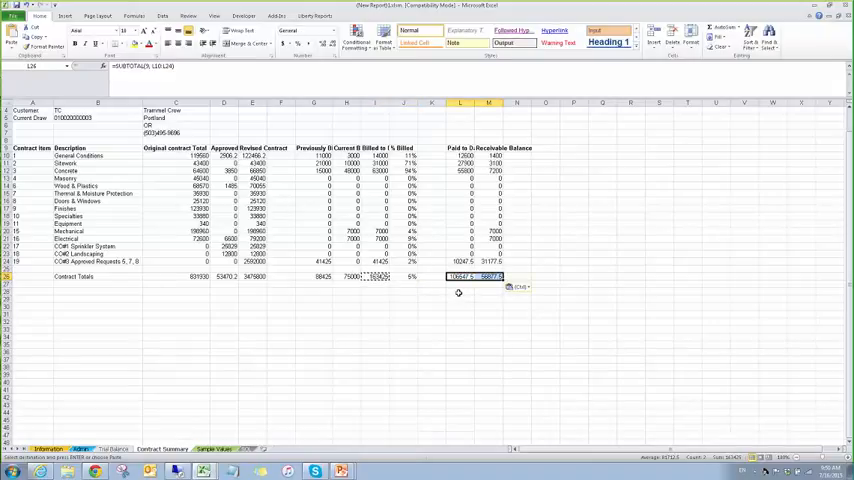
pyautogui.press('Escape')
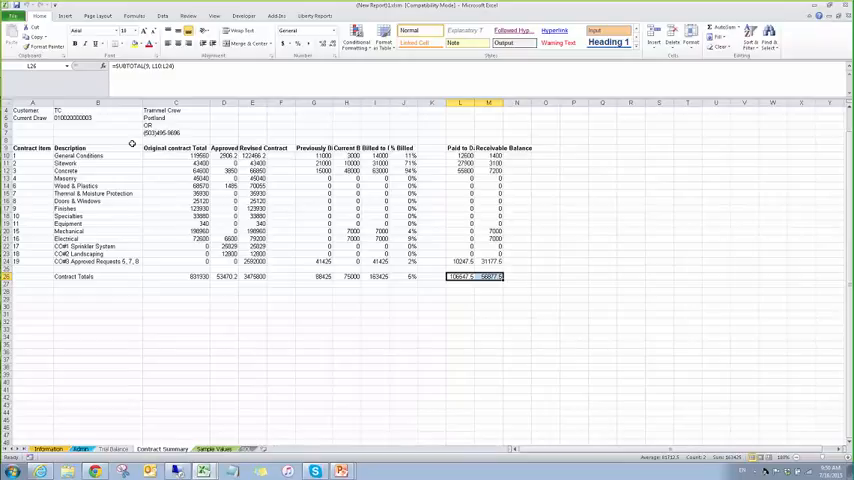
pyautogui.scroll(3, 129, 124)
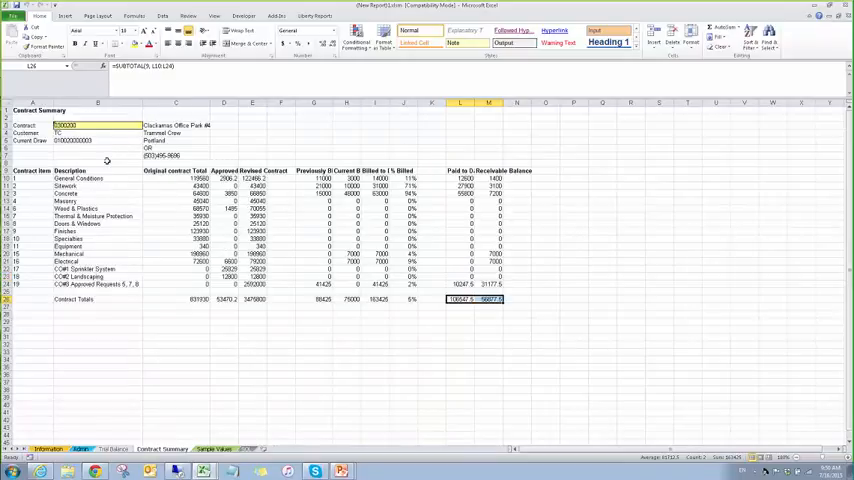
pyautogui.moveTo(20, 110); pyautogui.dragTo(490, 110)
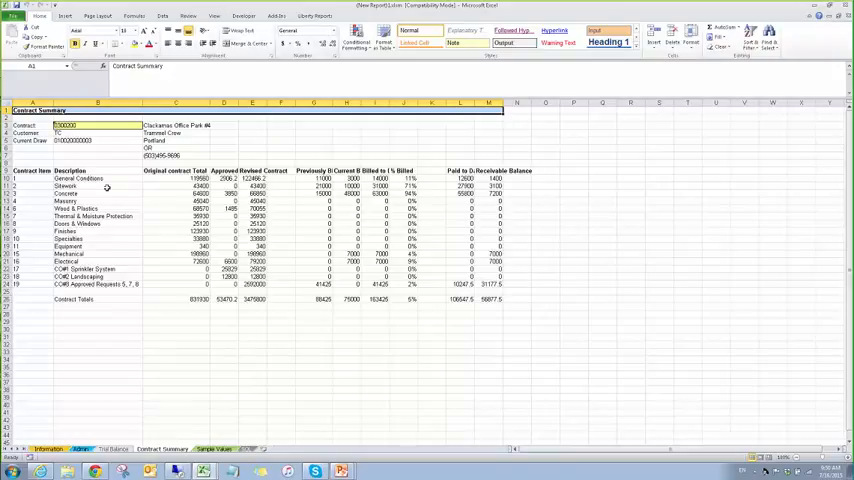